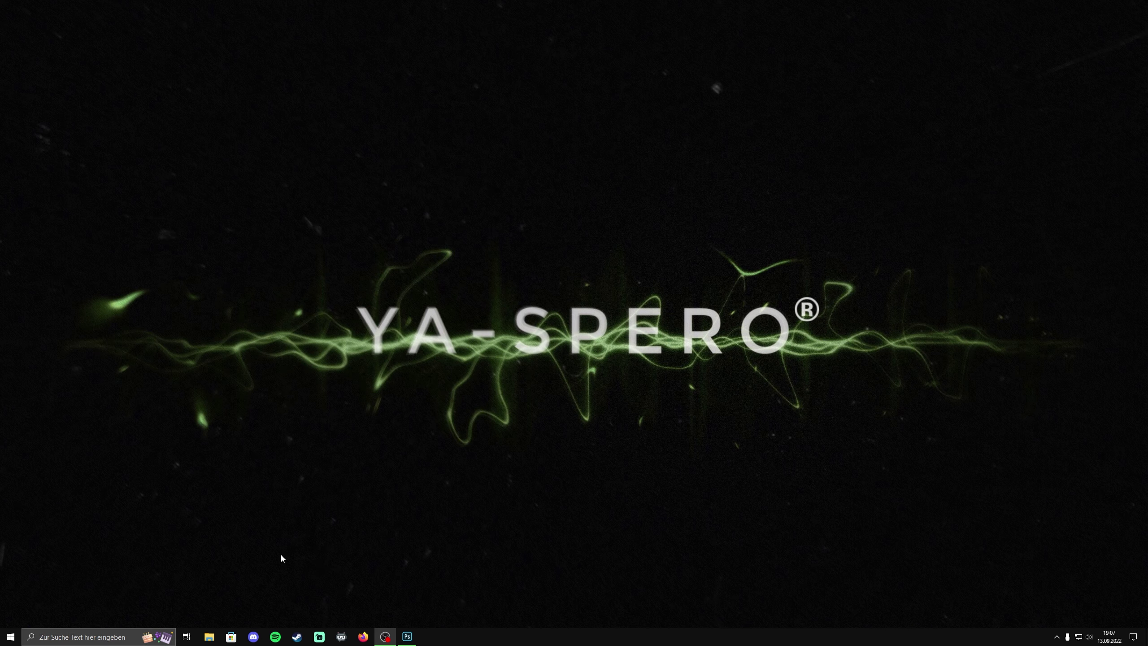
- Restore the Photoshop window and zoom out to about 60% so the framed photo shows whole
left_click(405, 635)
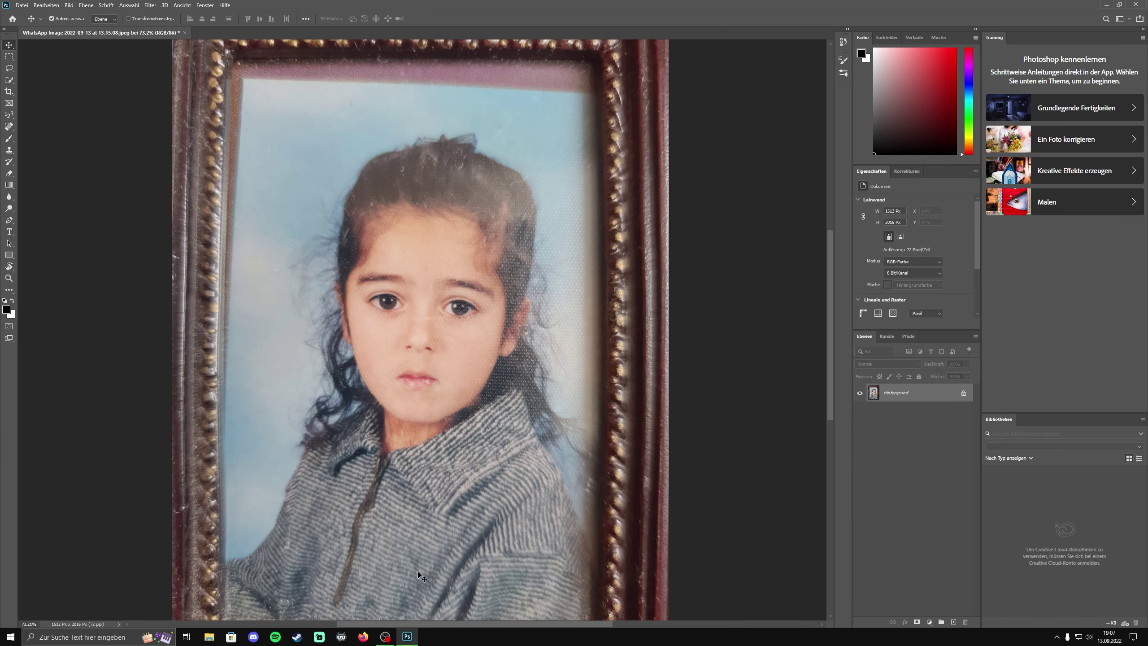
scroll(418, 571, "down", 1)
scroll(418, 571, "down", 1)
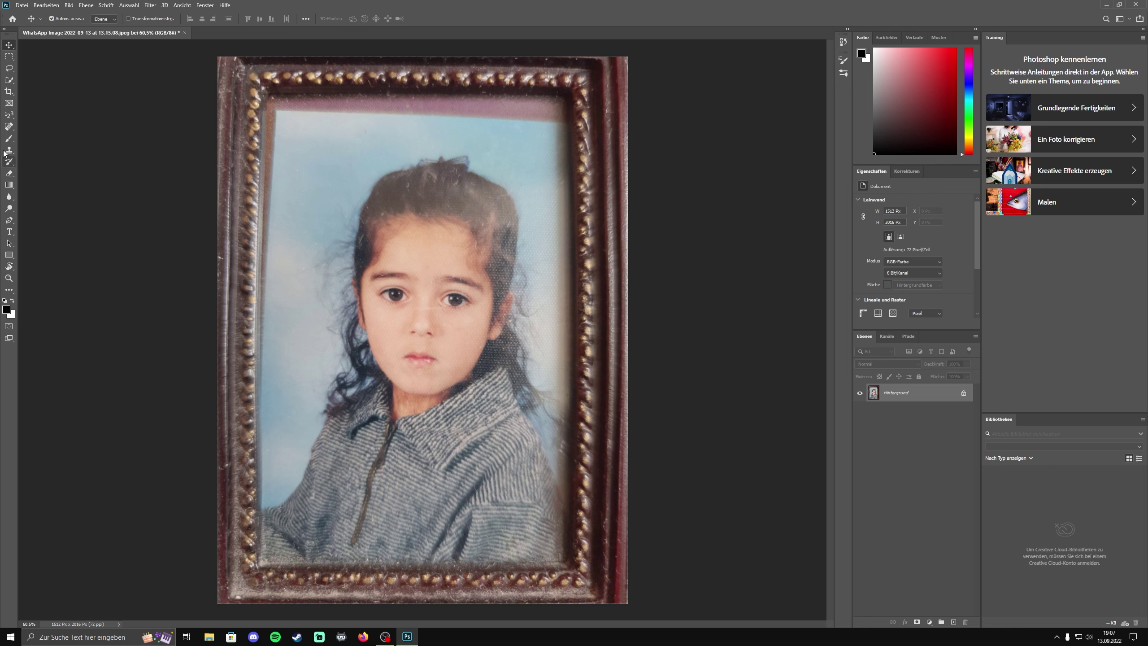
- Select the girl's forehead, face, neck and chest with the Quick Selection tool at 92 px
left_click(9, 81)
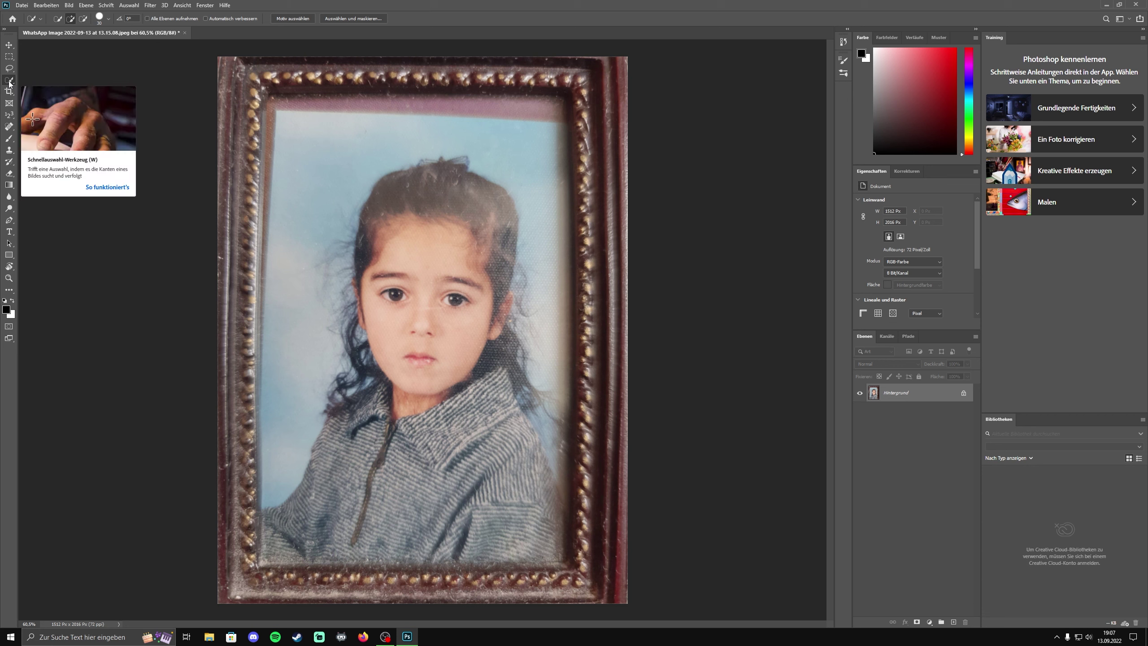
right_click(10, 84)
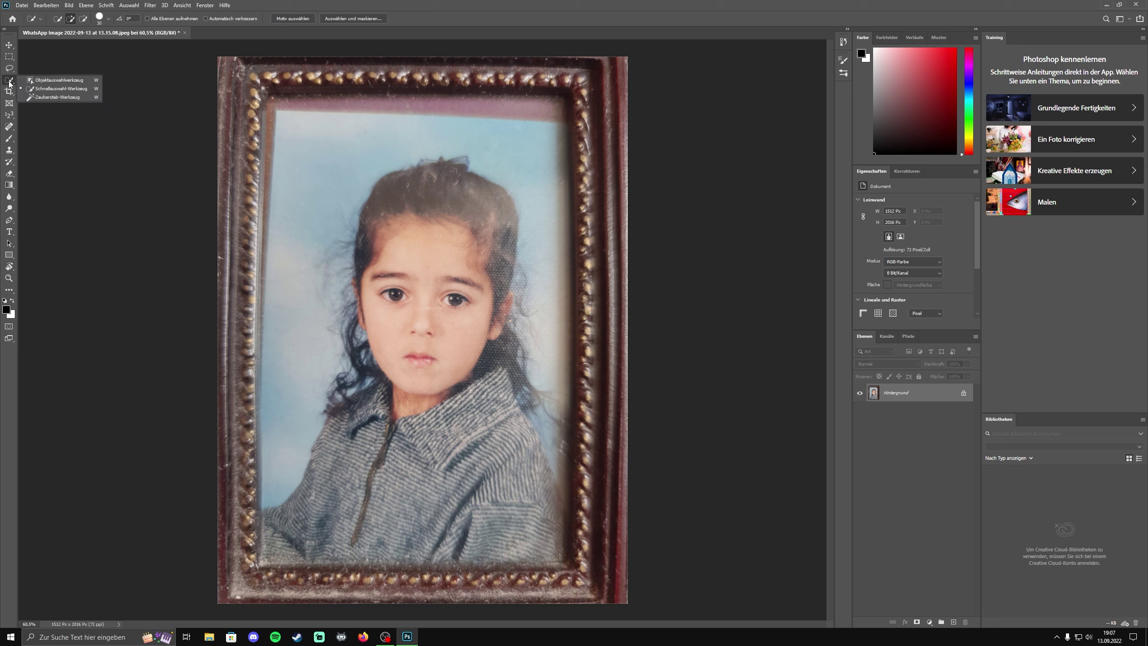
left_click(62, 90)
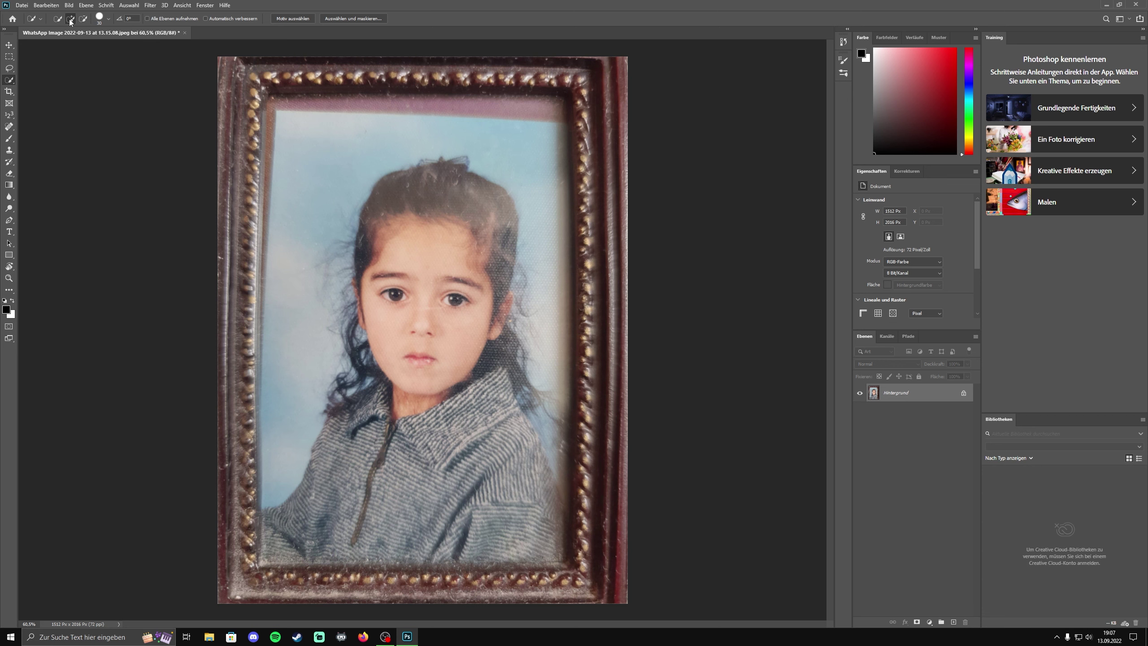
left_click_drag(437, 254, 393, 265)
left_click(99, 17)
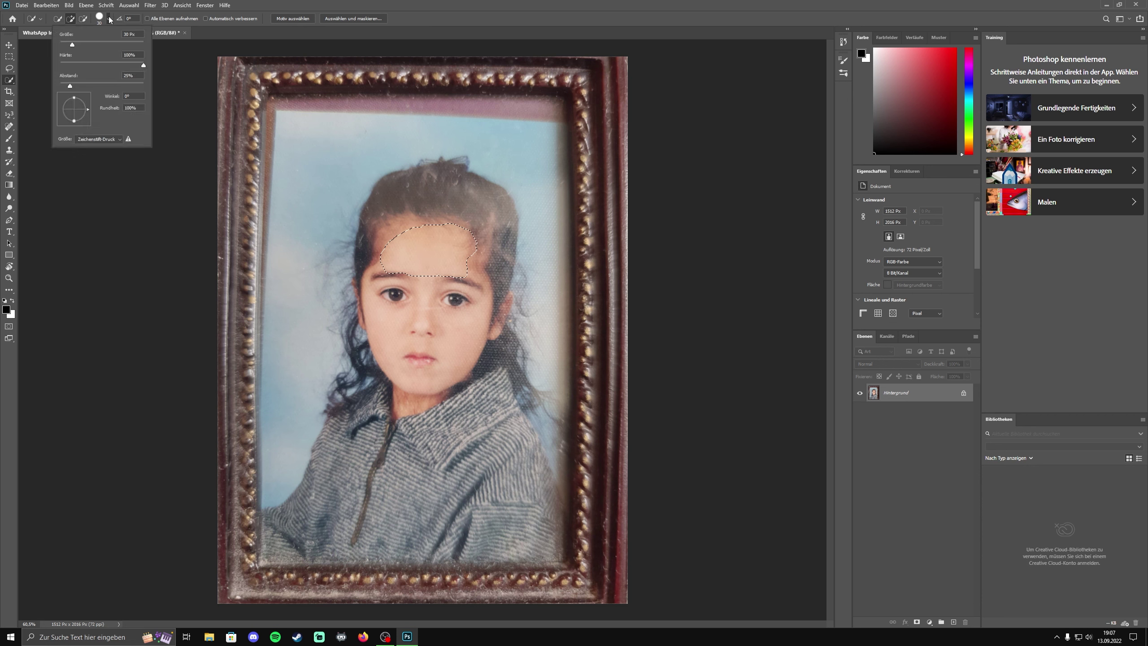
mouse_move(421, 299)
left_mouse_down()
mouse_move(511, 528)
mouse_move(511, 432)
mouse_move(338, 492)
mouse_move(397, 419)
mouse_move(365, 279)
left_mouse_up()
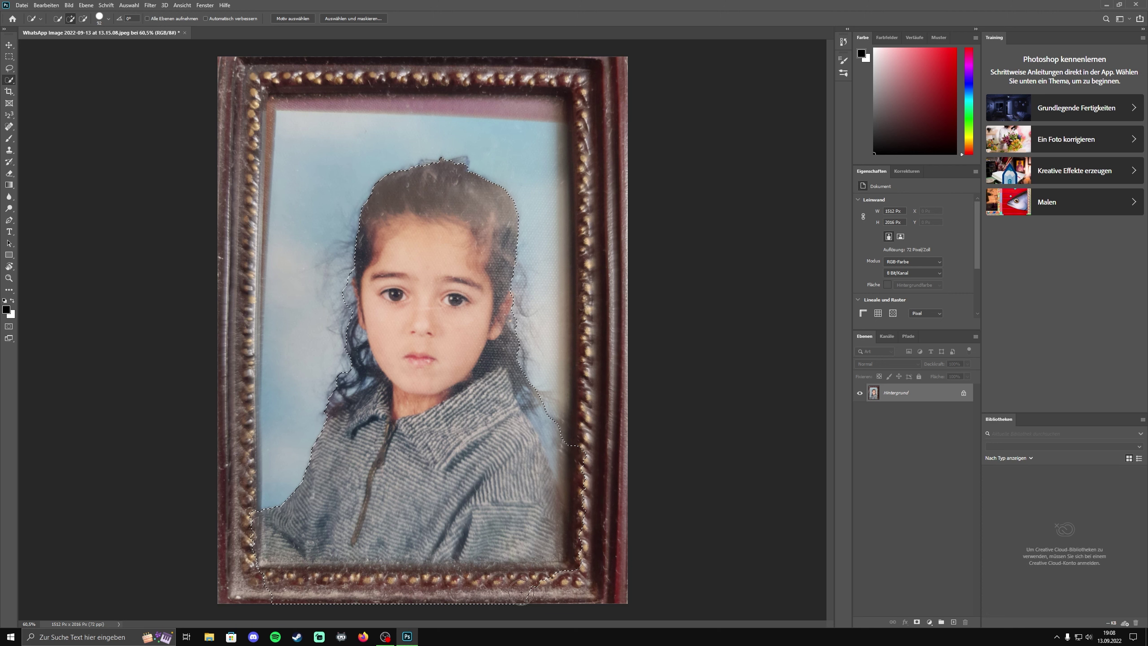
- Trim backdrop off the selection edges with a 45 px subtract brush, then unlock the background layer
left_click(82, 19)
left_click(108, 19)
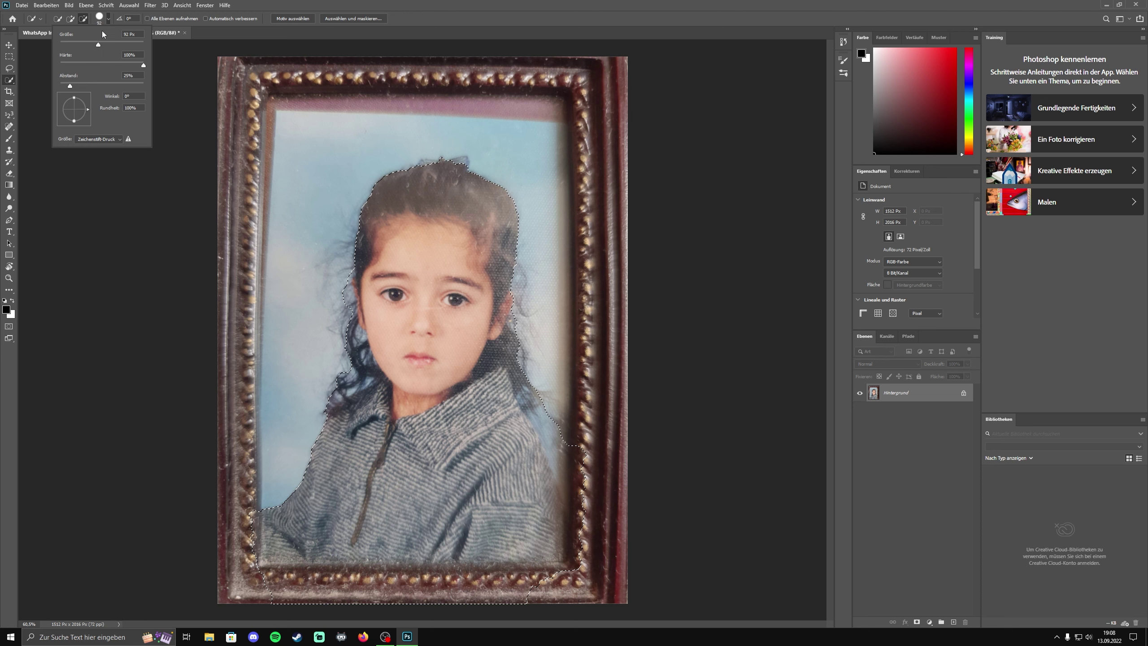
left_click_drag(98, 45, 79, 45)
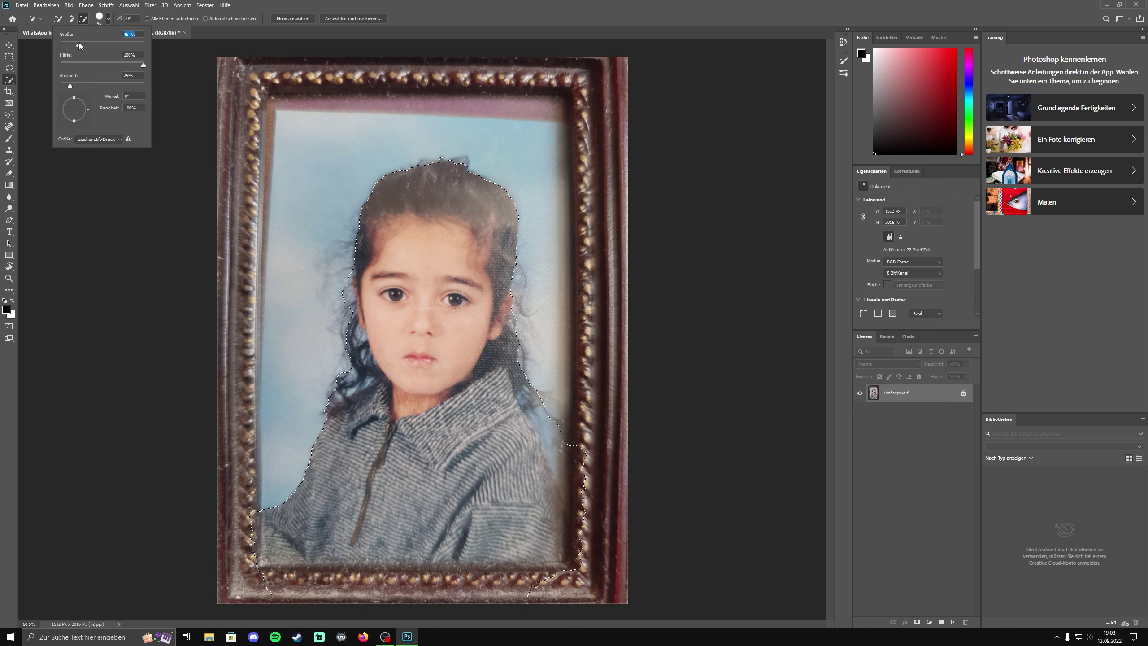
left_click_drag(81, 46, 76, 45)
mouse_move(565, 430)
left_mouse_down()
mouse_move(518, 595)
mouse_move(549, 355)
left_mouse_up()
left_click_drag(349, 271, 361, 411)
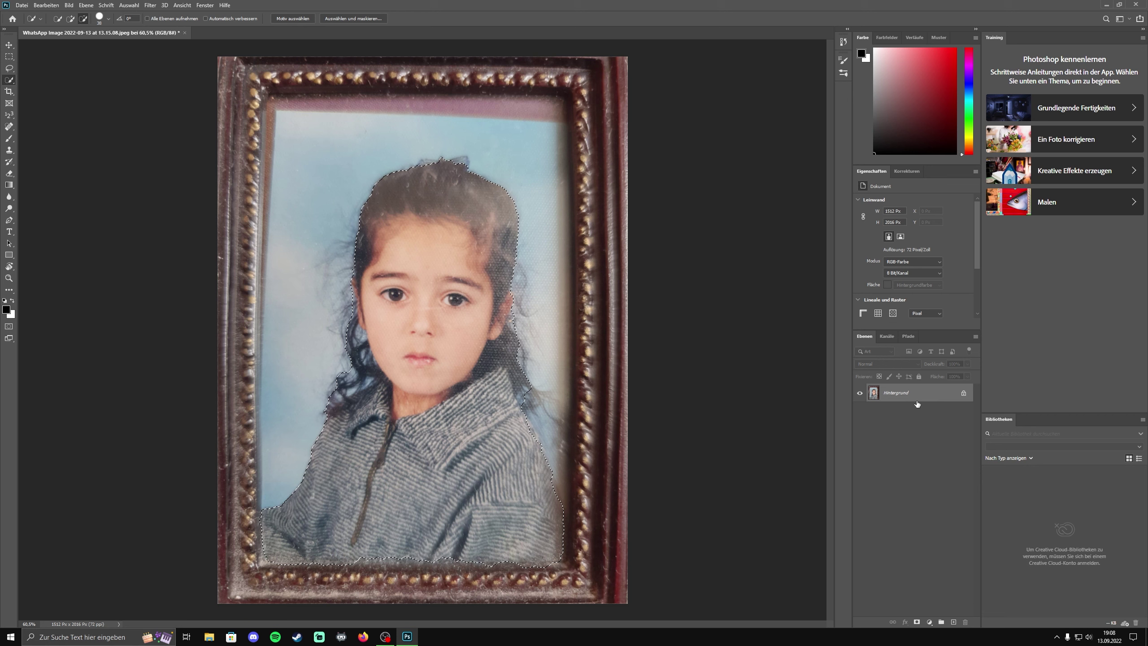
left_click(964, 393)
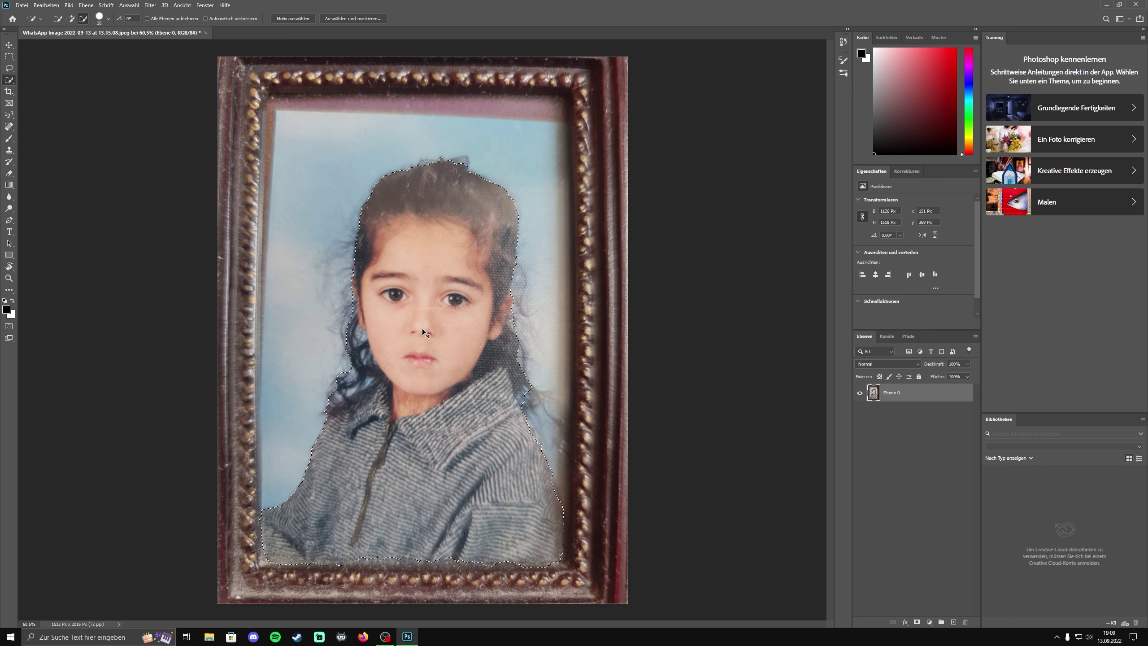
- Invert the selection, delete the frame and blue backdrop, and deselect
key("ctrl+shift+i")
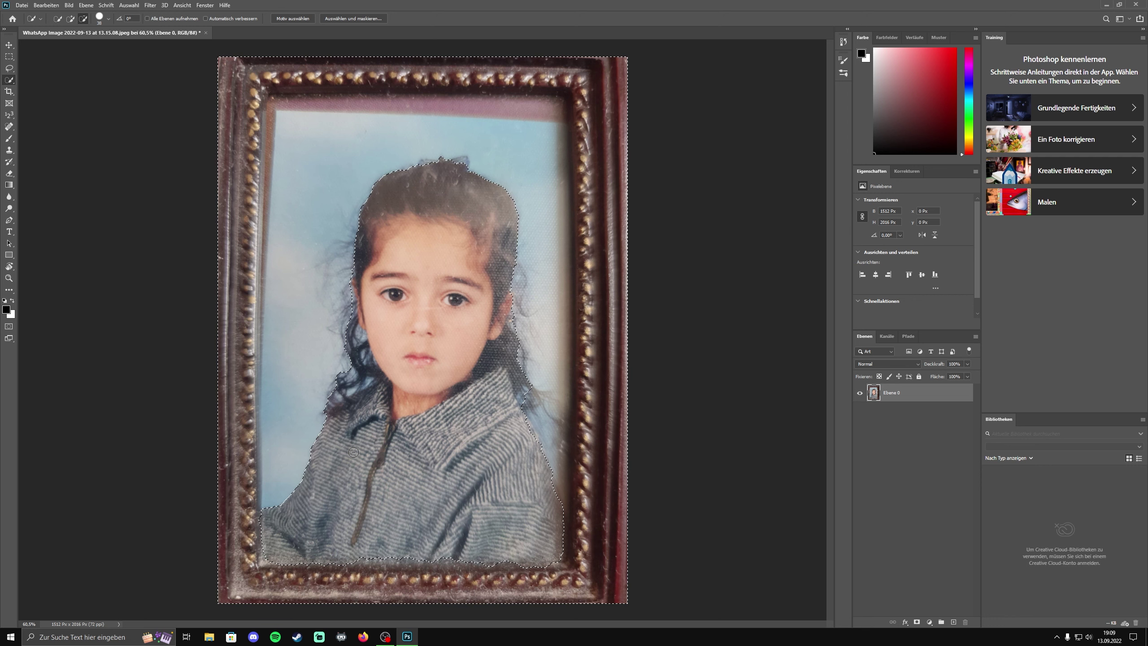
key("Delete")
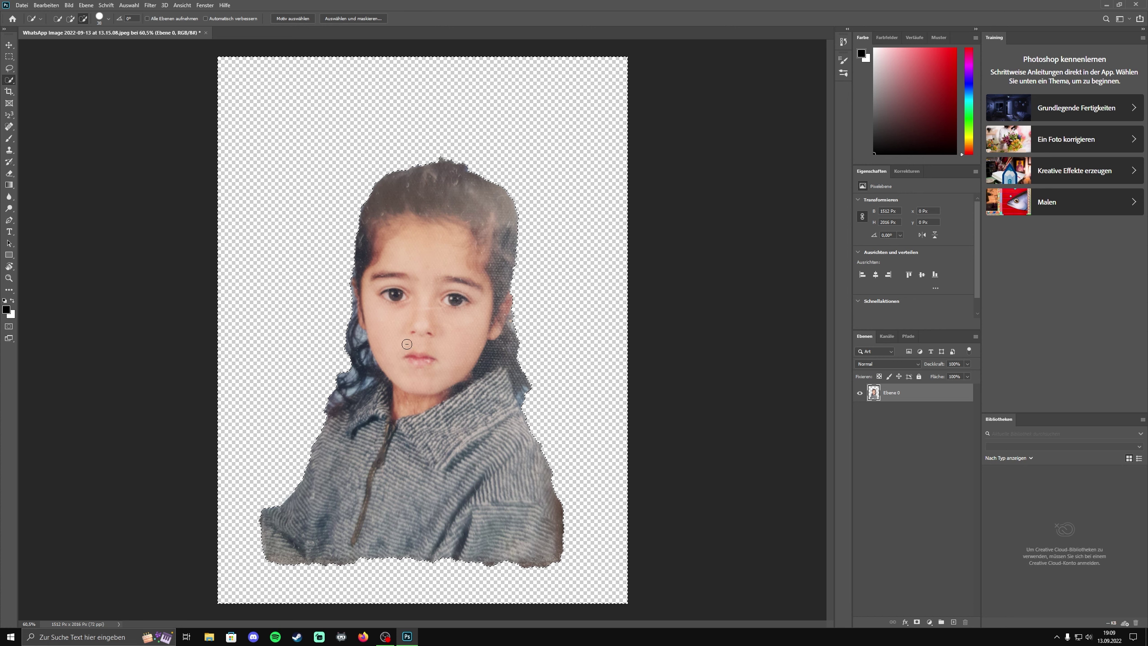
key("ctrl+d")
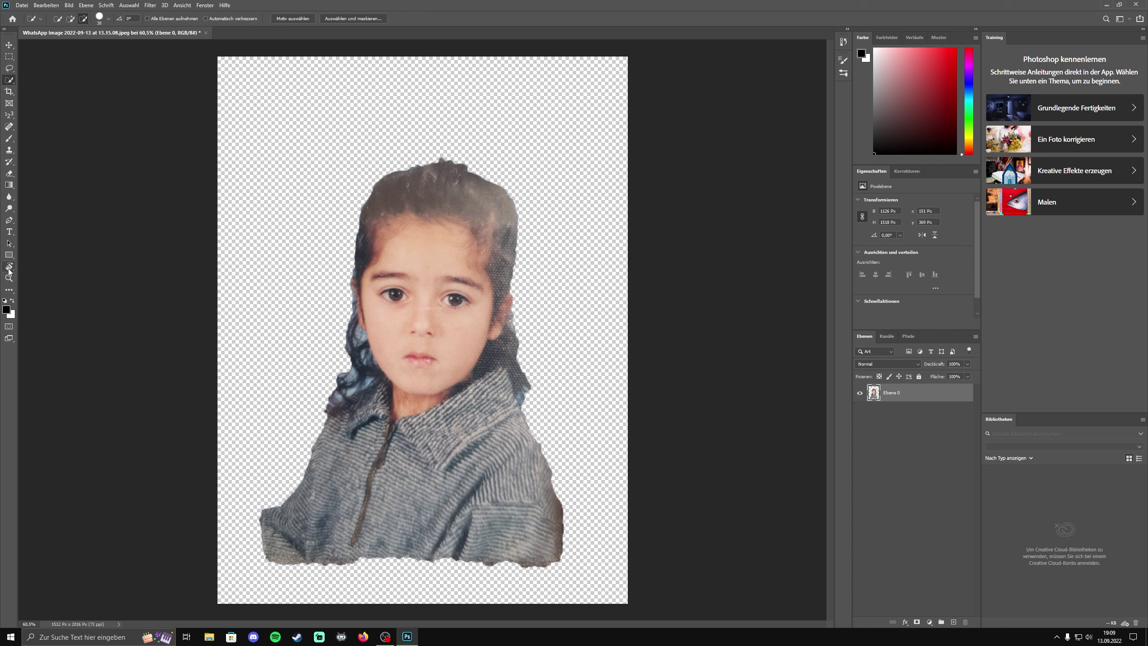
left_click(9, 173)
- Set up the standard Eraser with a 124 px soft round brush
right_click(10, 174)
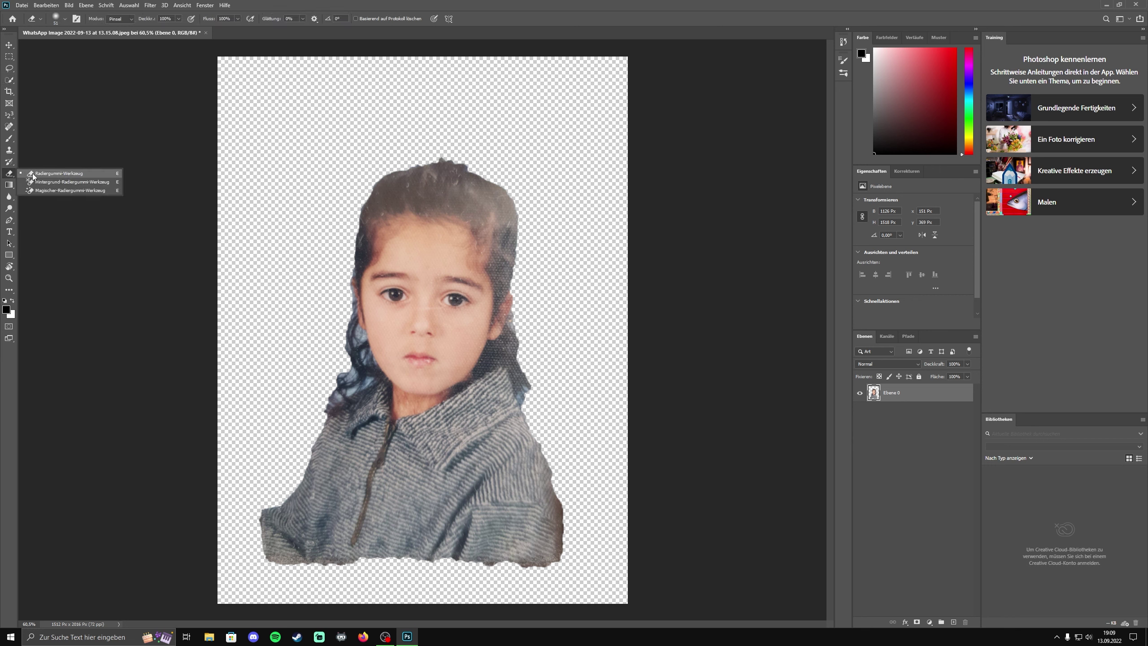
left_click(74, 173)
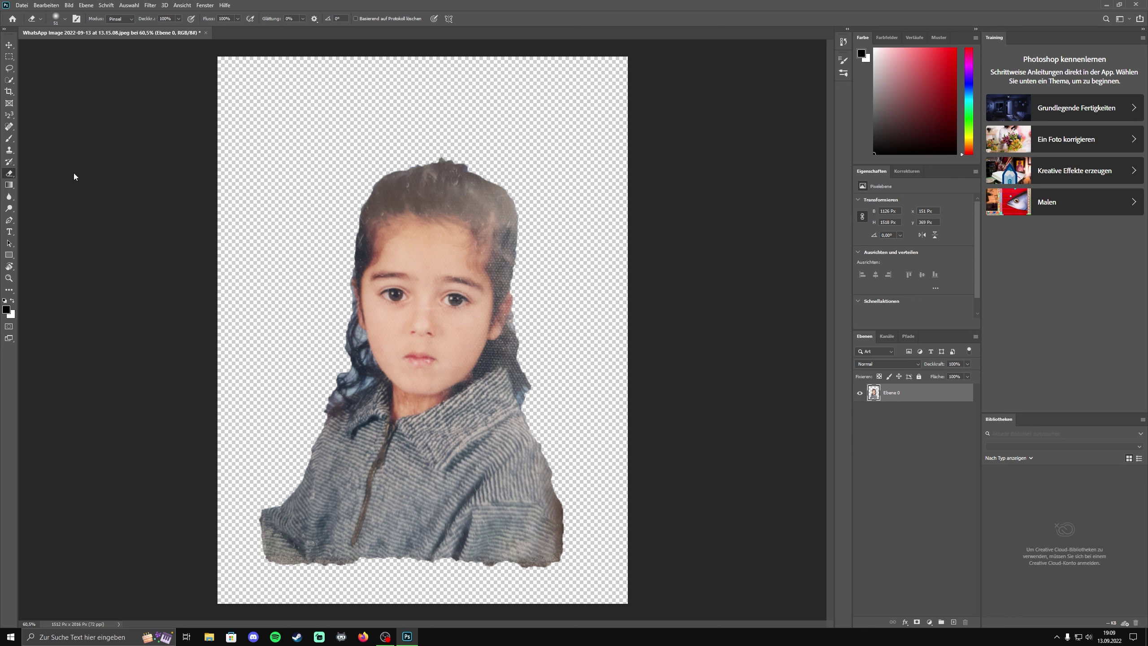
left_click(65, 19)
left_click_drag(66, 44, 82, 48)
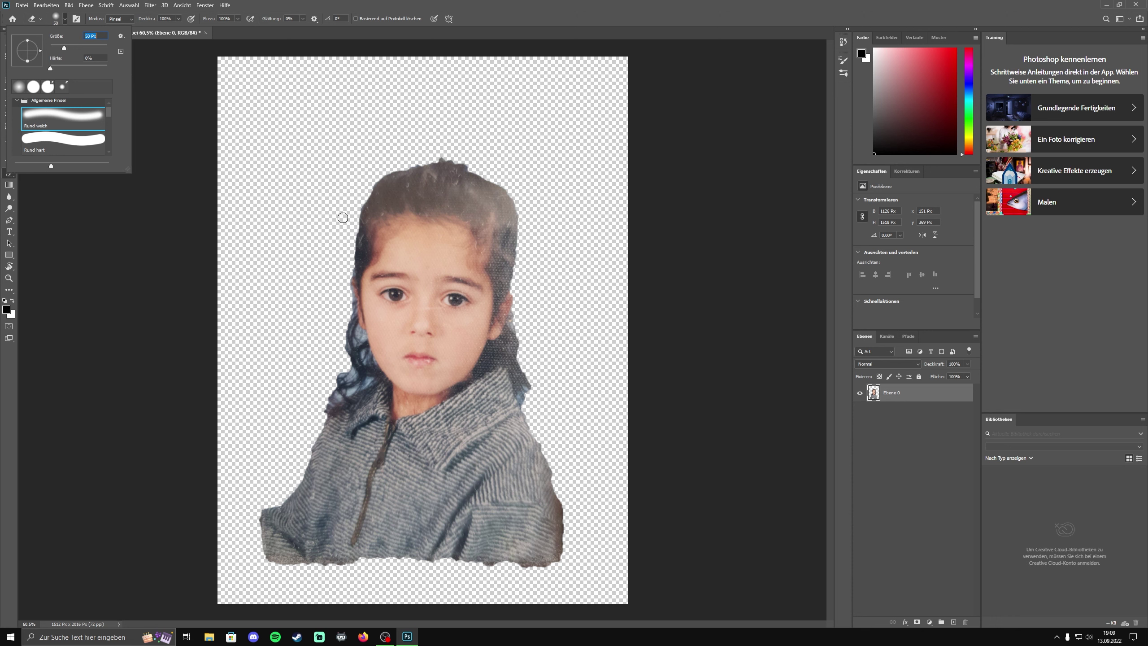
left_click(52, 140)
left_click(68, 119)
left_click(277, 185)
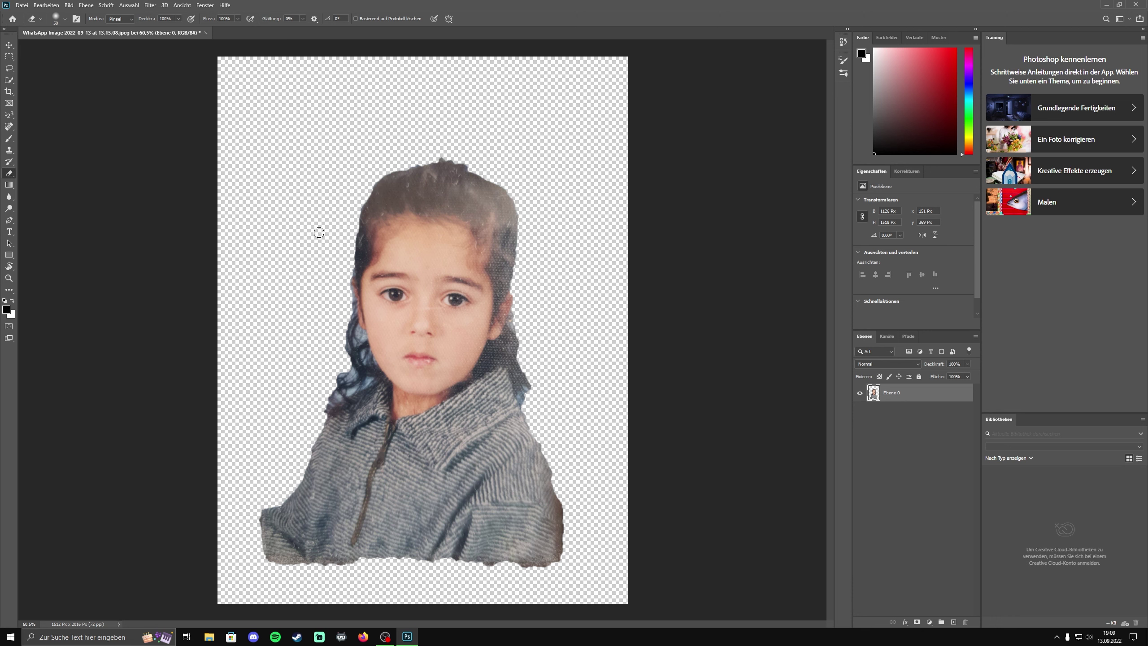
- Erase the backdrop fringe along the right hair edge, right shoulder and lower sweater
scroll(362, 217, "up", 1)
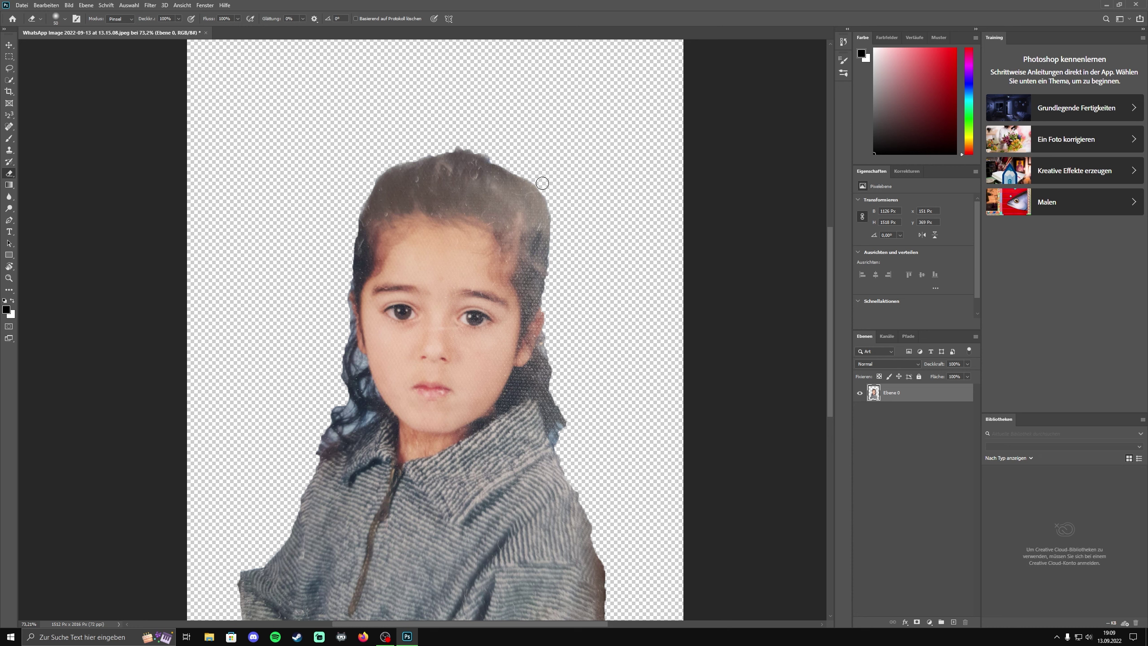
left_click_drag(558, 225, 566, 414)
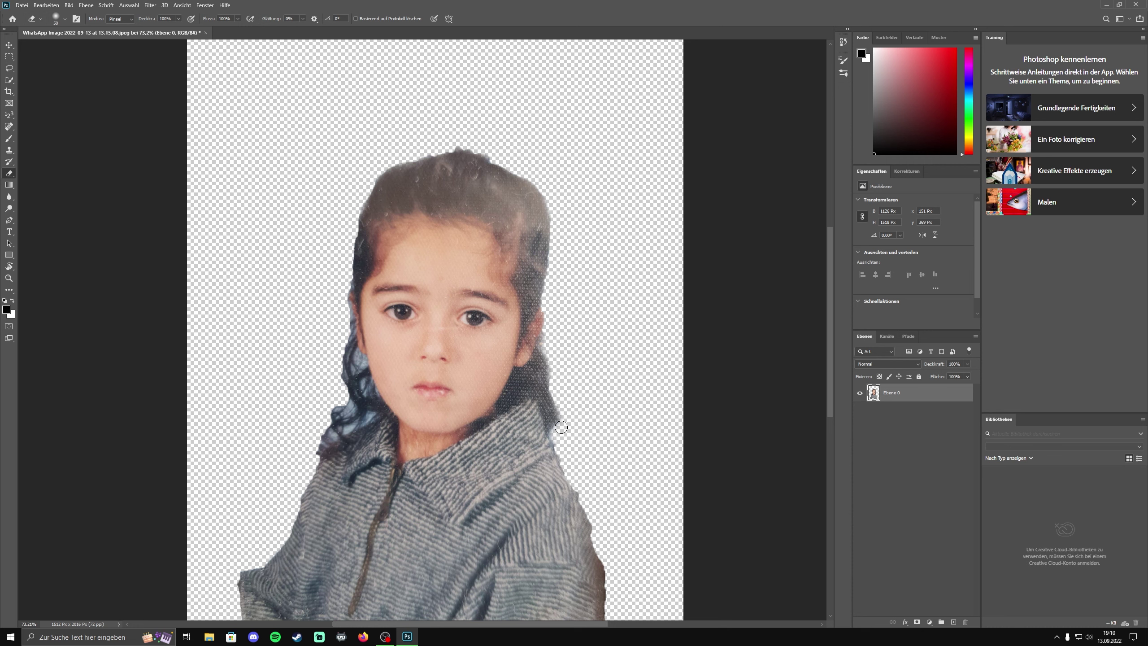
scroll(561, 448, "down", 2)
mouse_move(547, 452)
left_mouse_down()
mouse_move(560, 484)
mouse_move(540, 565)
mouse_move(251, 548)
mouse_move(267, 547)
mouse_move(347, 362)
mouse_move(352, 251)
mouse_move(418, 207)
left_mouse_up()
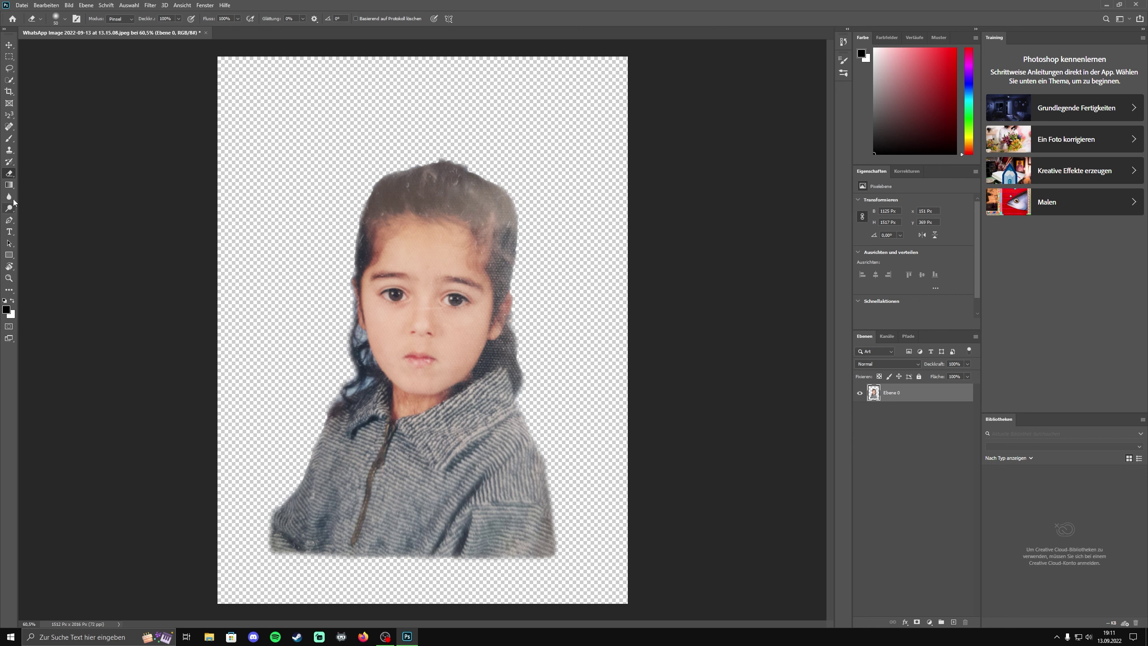
- Crop the canvas to a 1:1 square around the portrait
left_click(9, 91)
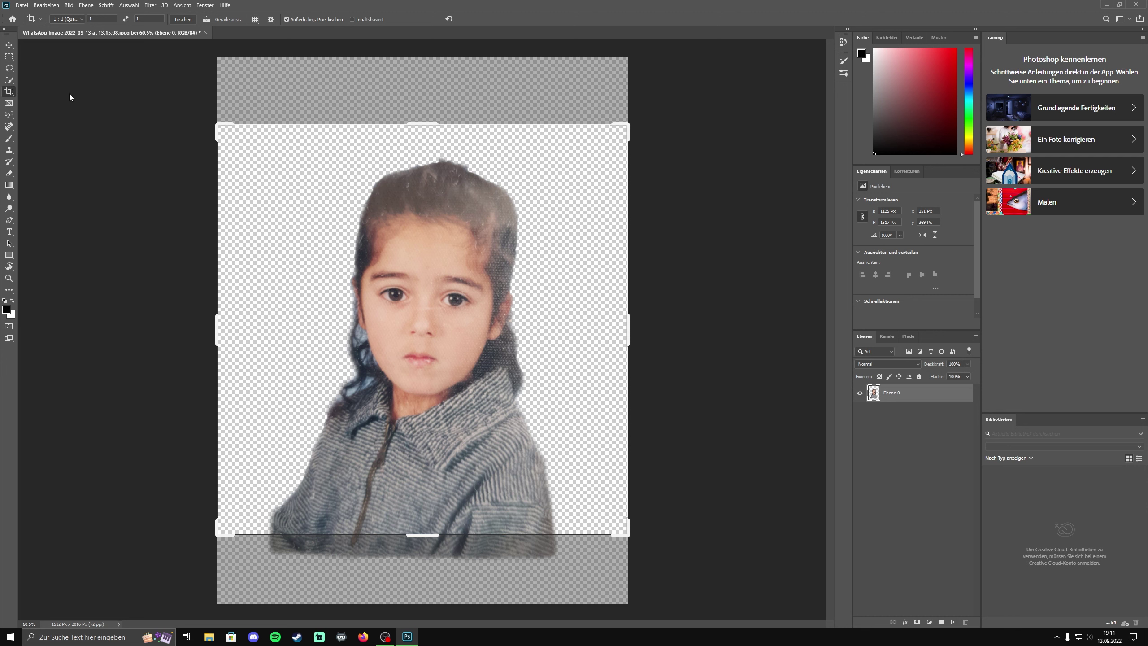
left_click(70, 19)
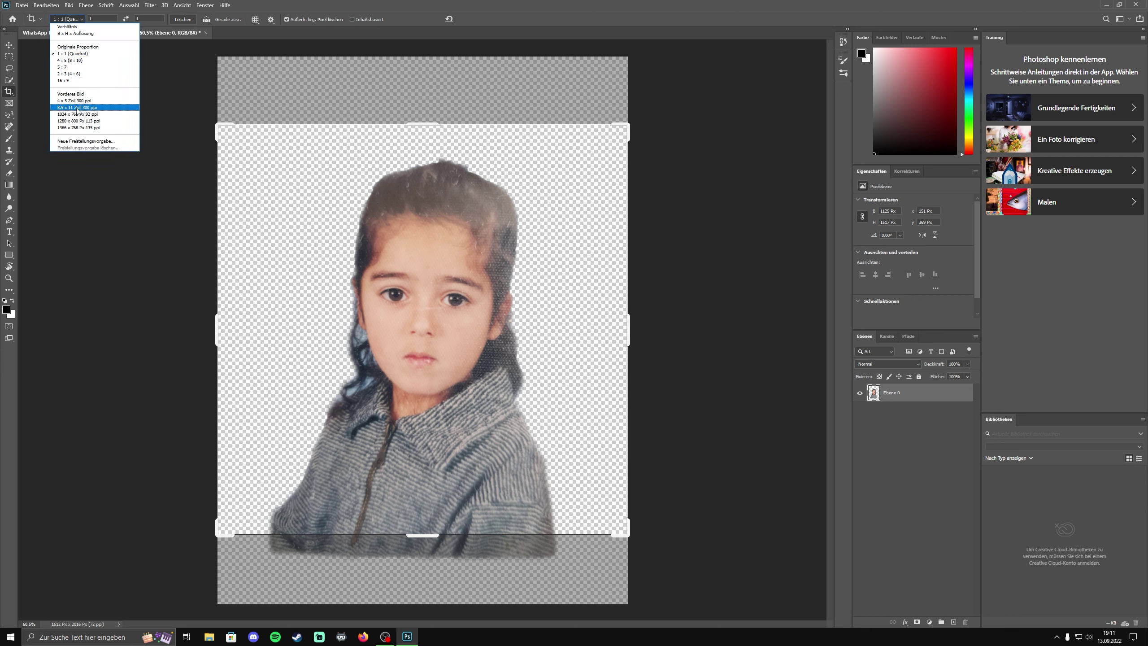
left_click(76, 54)
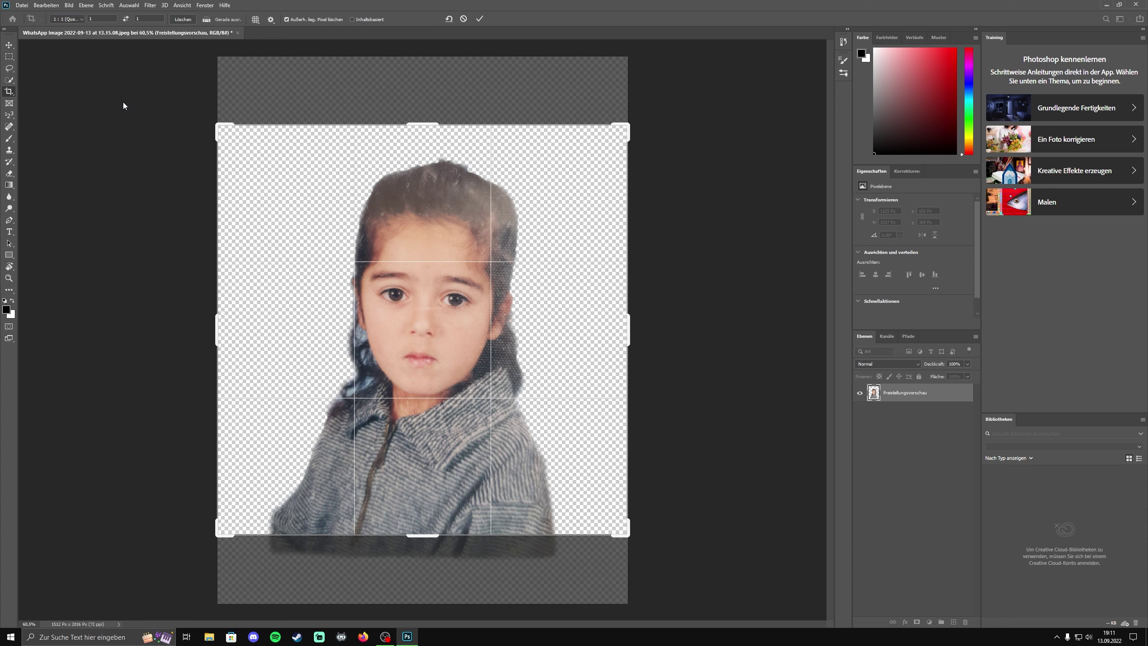
left_click_drag(214, 125, 300, 224)
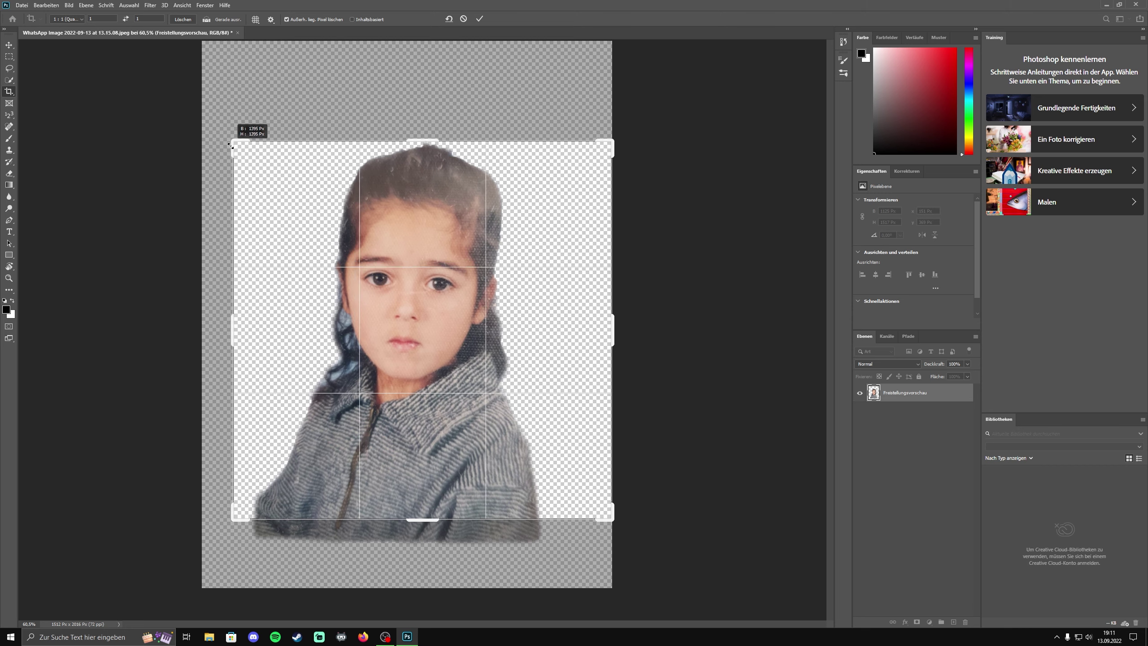
left_click_drag(352, 292, 393, 352)
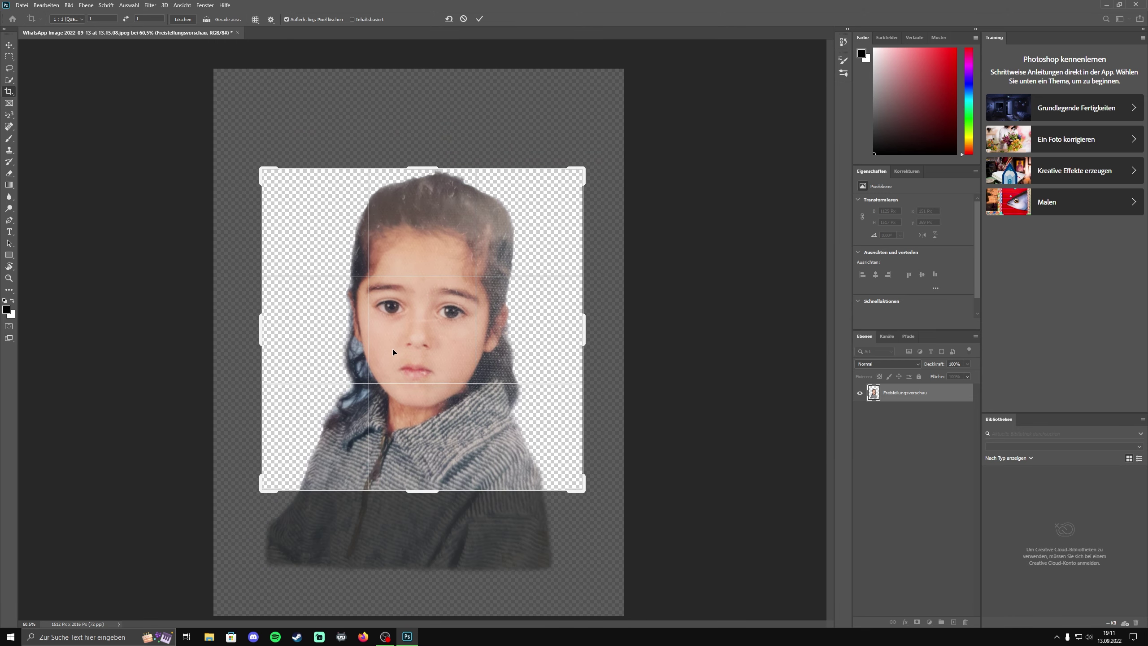
key("Return")
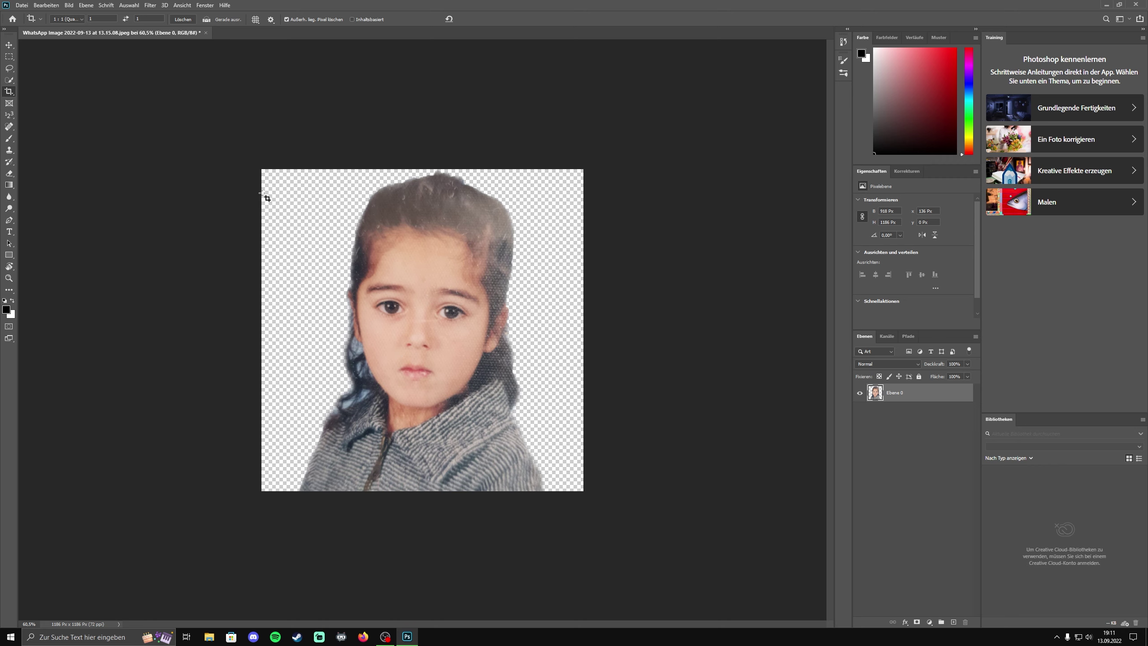
- Tighten the square crop to 988 px around the girl's head and shoulders
left_click(9, 92)
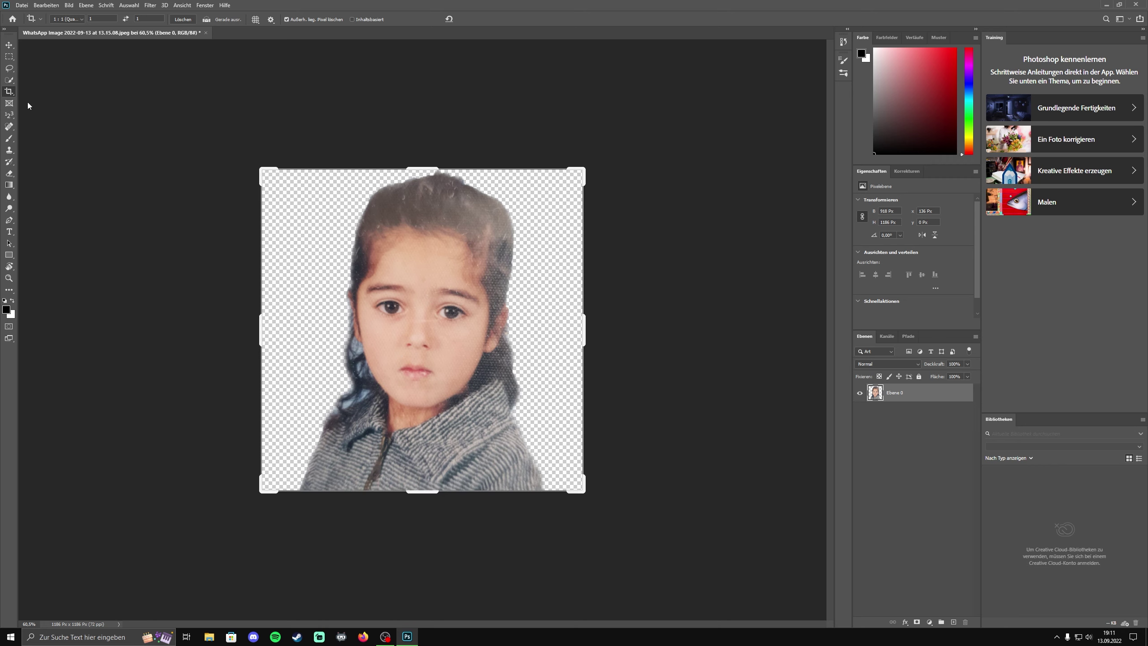
mouse_move(265, 170)
left_mouse_down()
mouse_move(329, 237)
mouse_move(353, 308)
left_mouse_up()
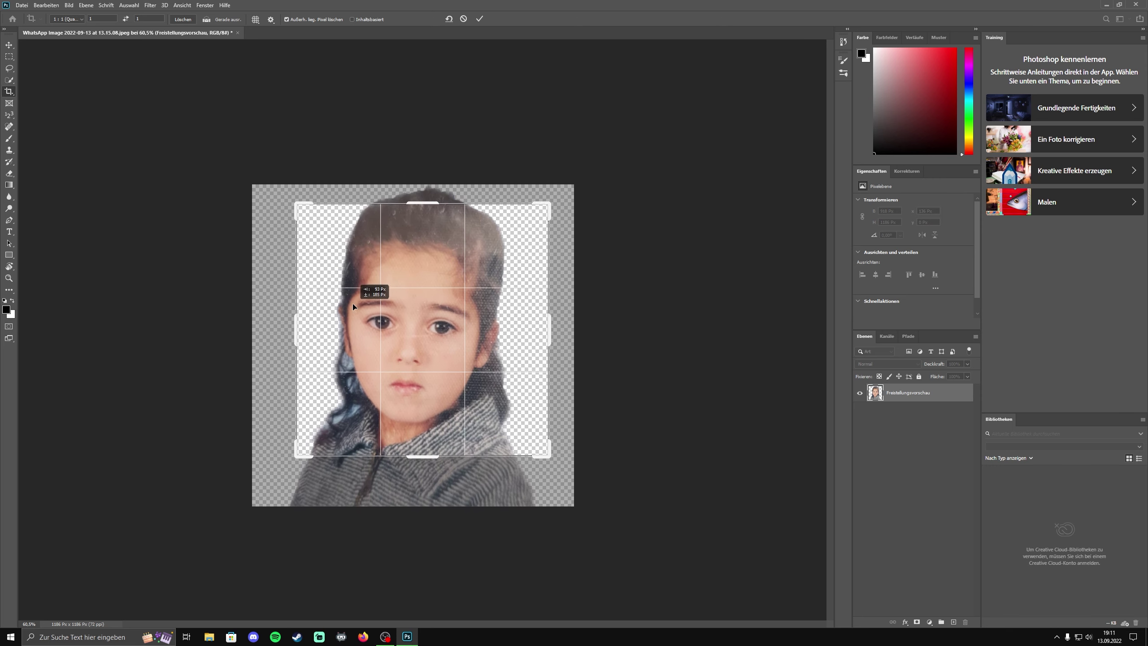
left_click_drag(295, 205, 303, 179)
left_click_drag(355, 288, 351, 287)
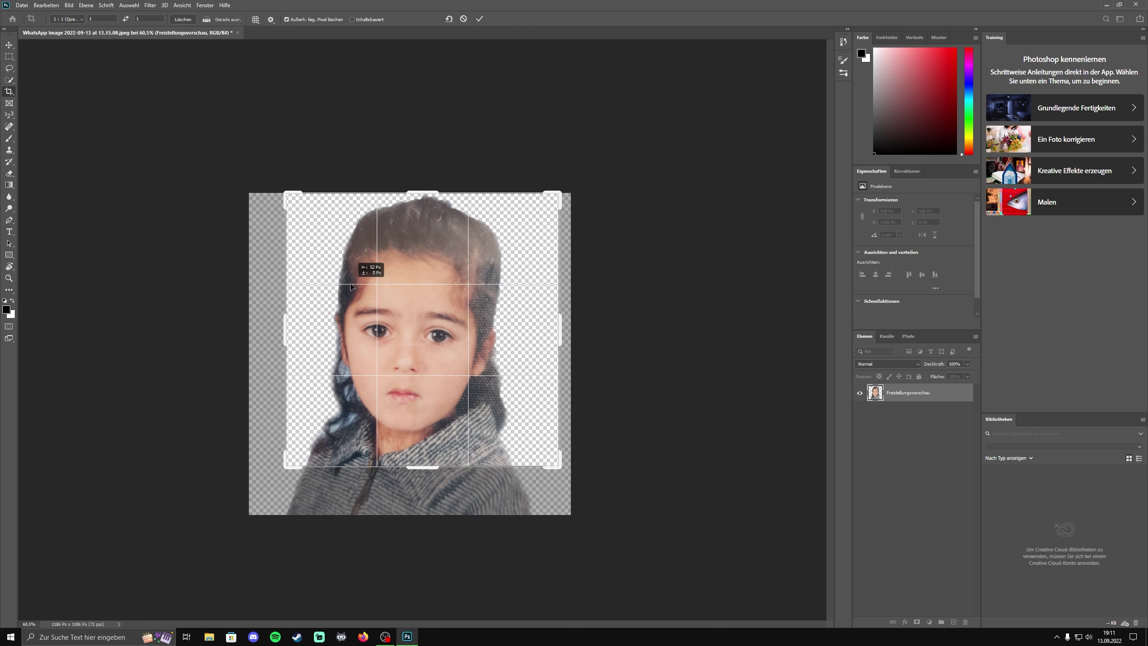
left_click_drag(351, 286, 353, 287)
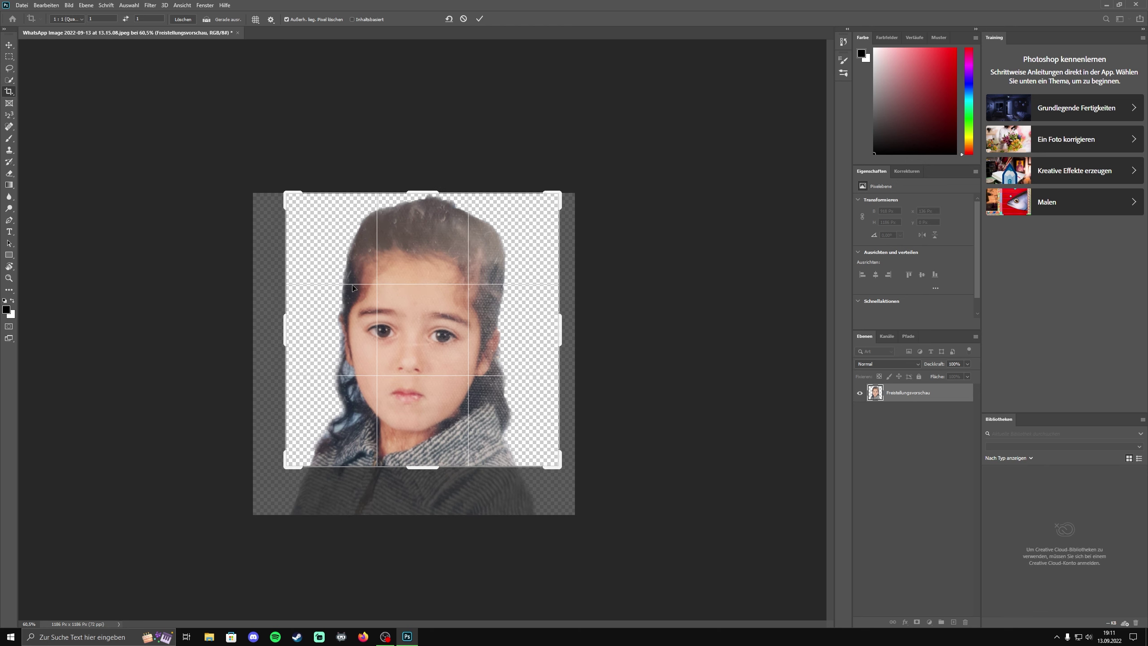
key("Return")
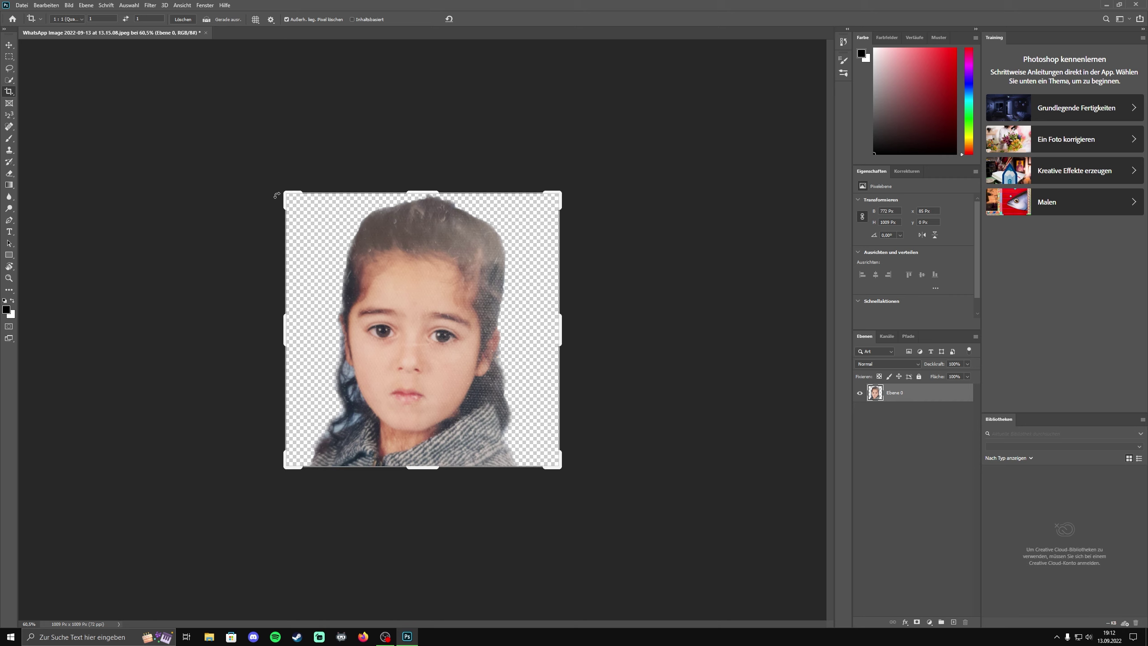
left_click_drag(315, 222, 322, 226)
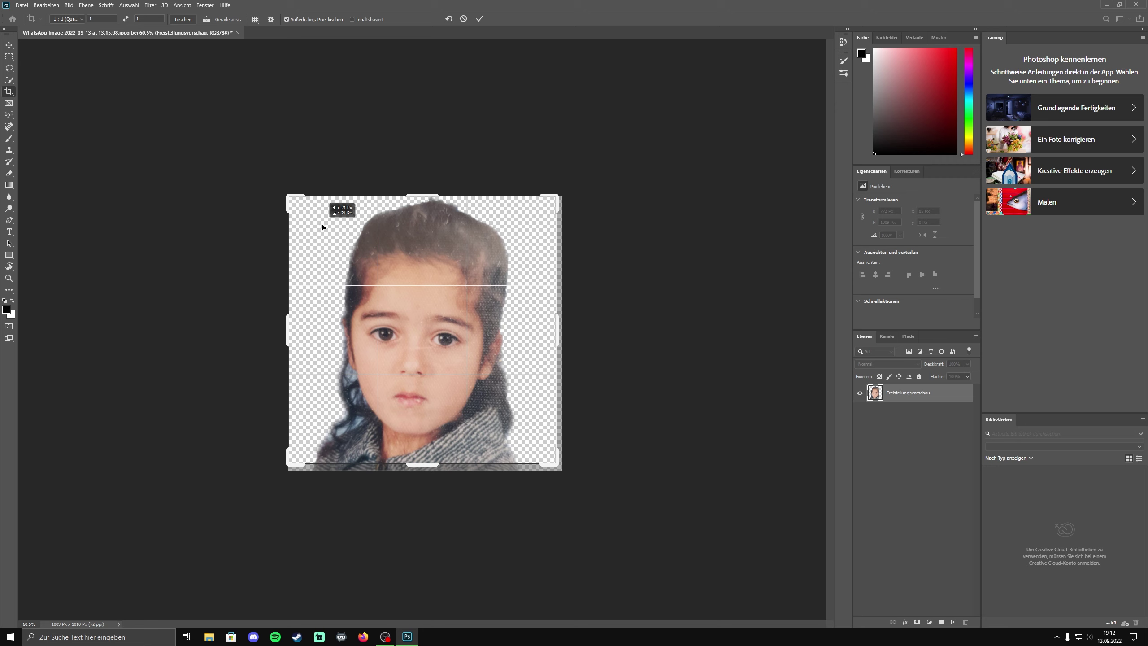
left_click_drag(322, 227, 322, 227)
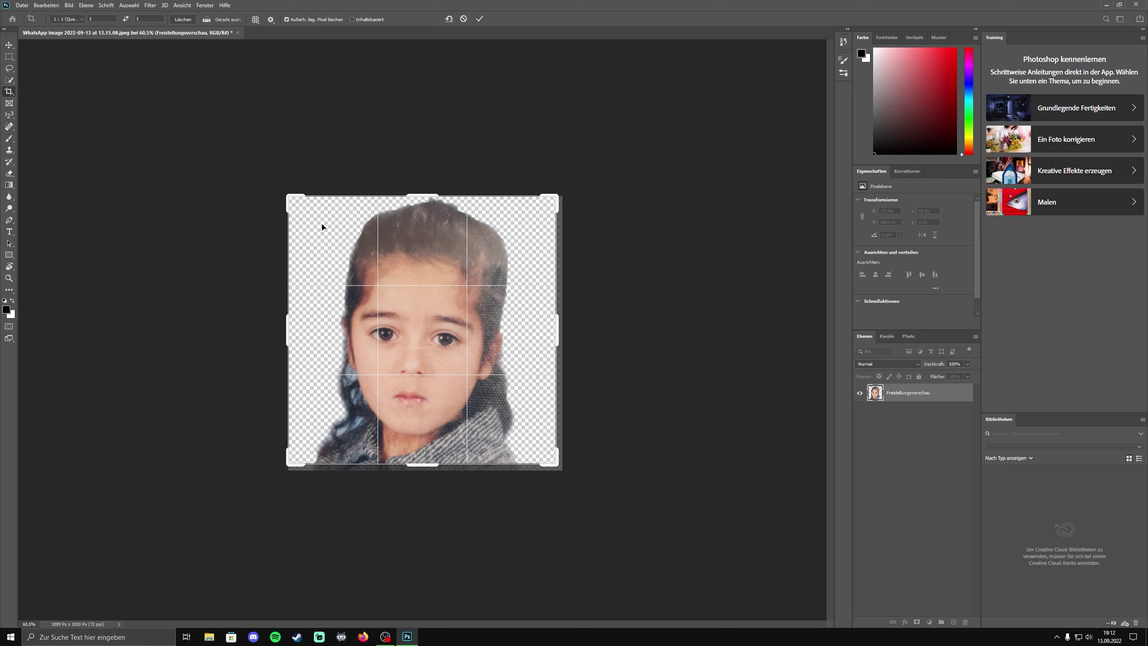
key("Return")
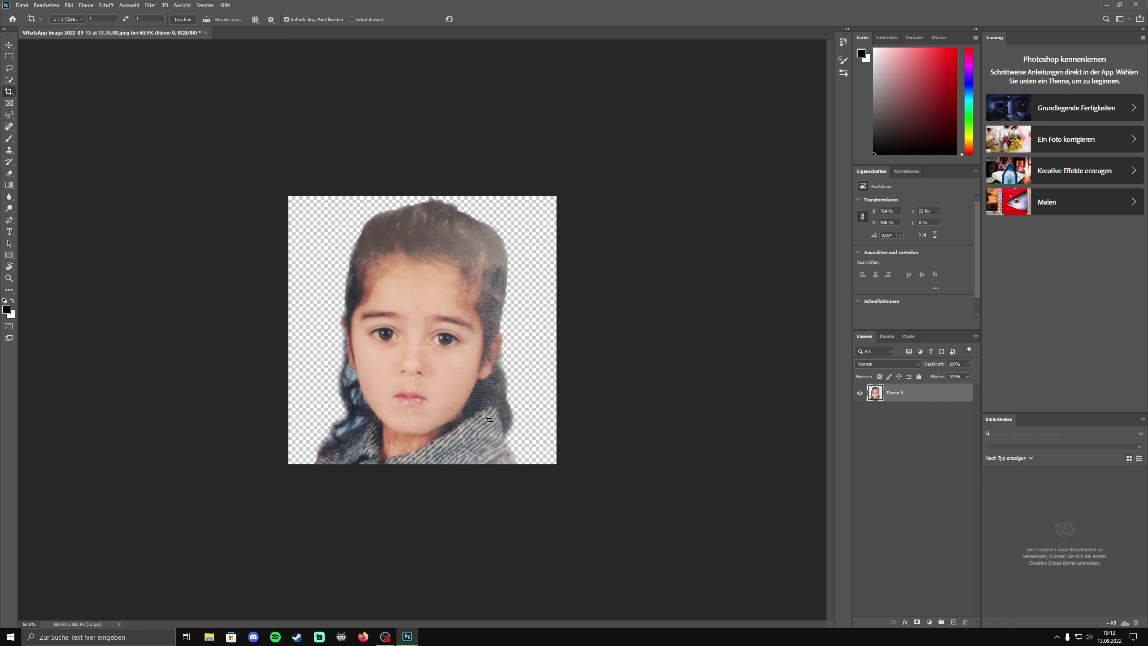
- Brighten the portrait slightly with a Curves adjustment
key("ctrl")
key("ctrl+m")
mouse_move(670, 255)
left_mouse_down()
mouse_move(652, 229)
mouse_move(677, 245)
left_mouse_up()
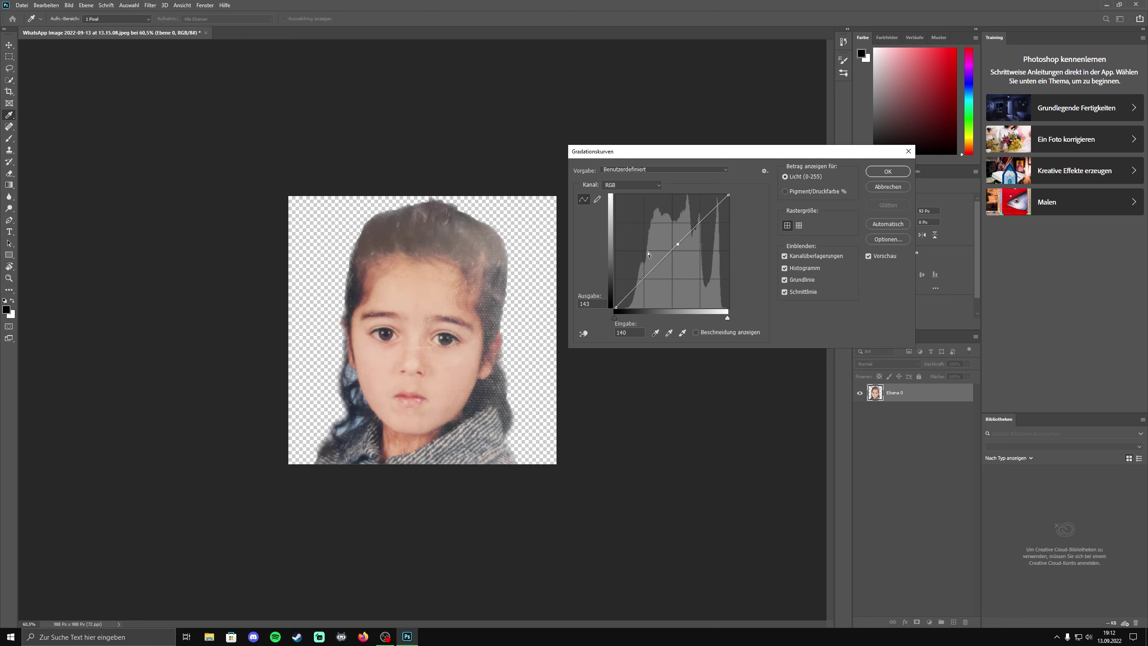
- Confirm the curves, then apply Selective Sharpen with strength 21 and an adjusted radius
left_click(877, 187)
key("c")
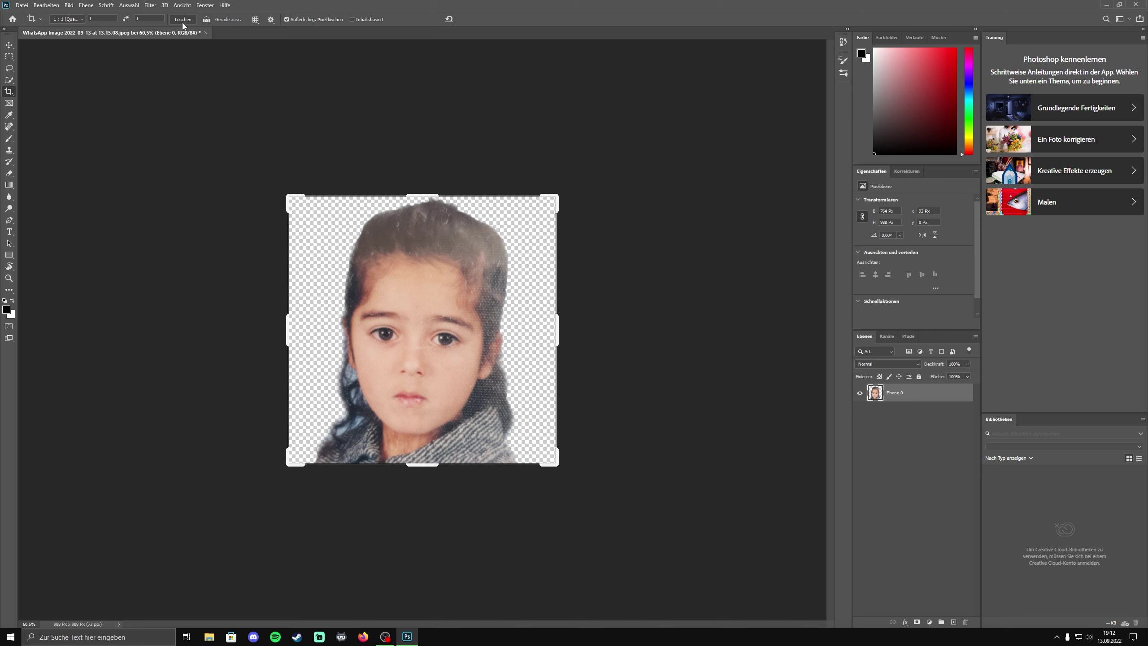
left_click(154, 6)
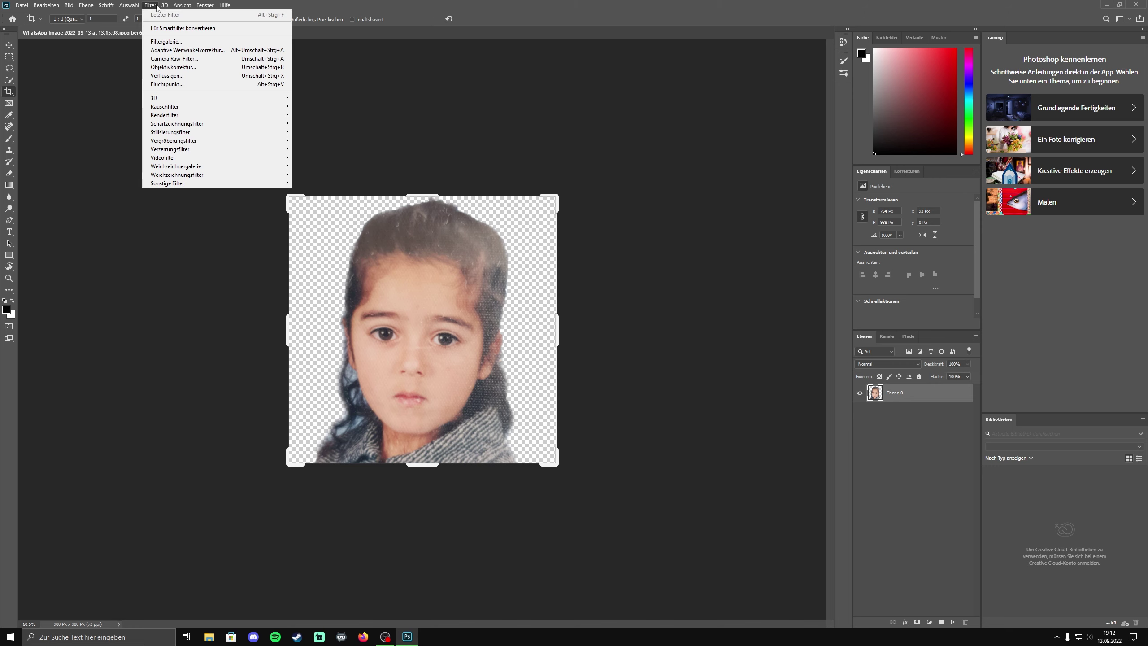
mouse_move(178, 123)
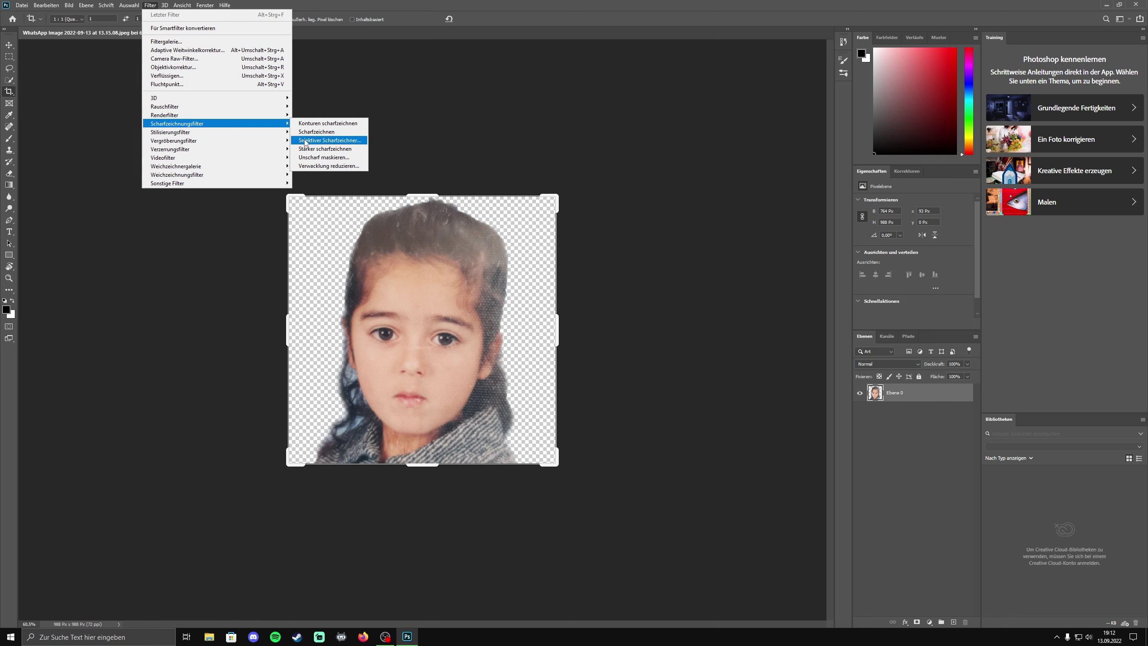
left_click(358, 143)
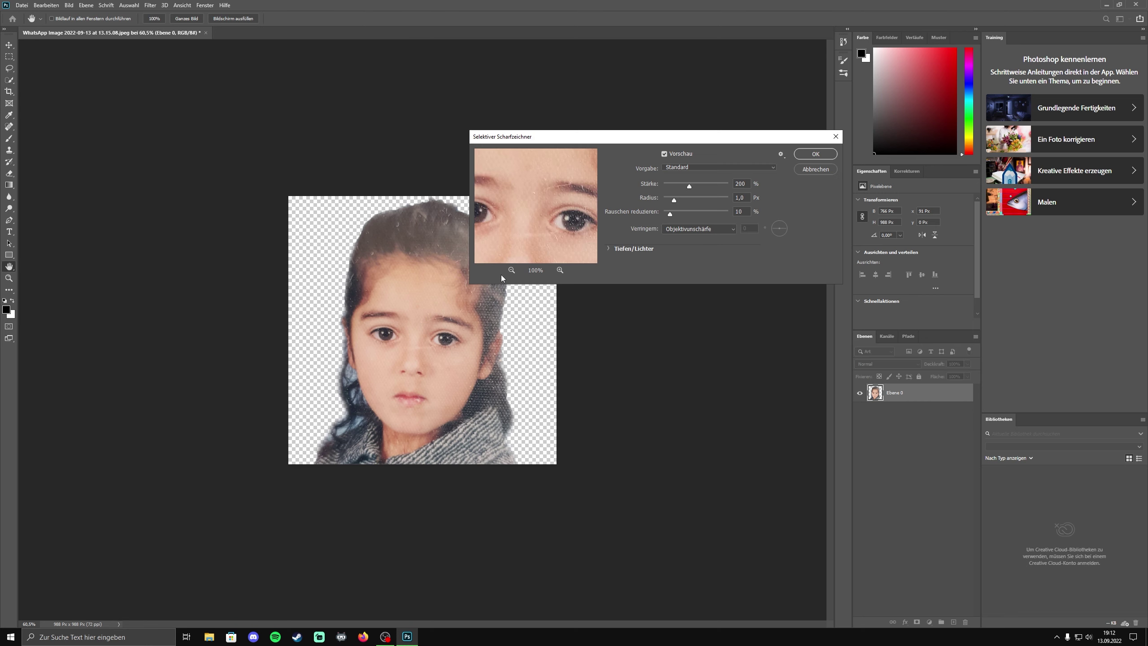
left_click_drag(689, 186, 726, 187)
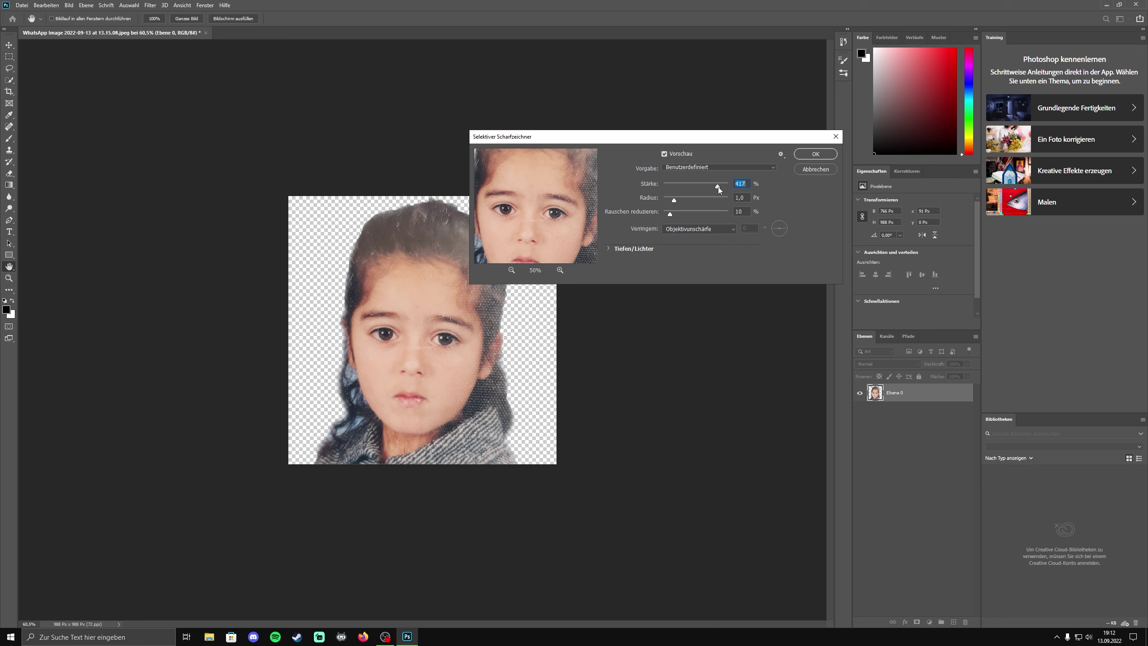
type("21")
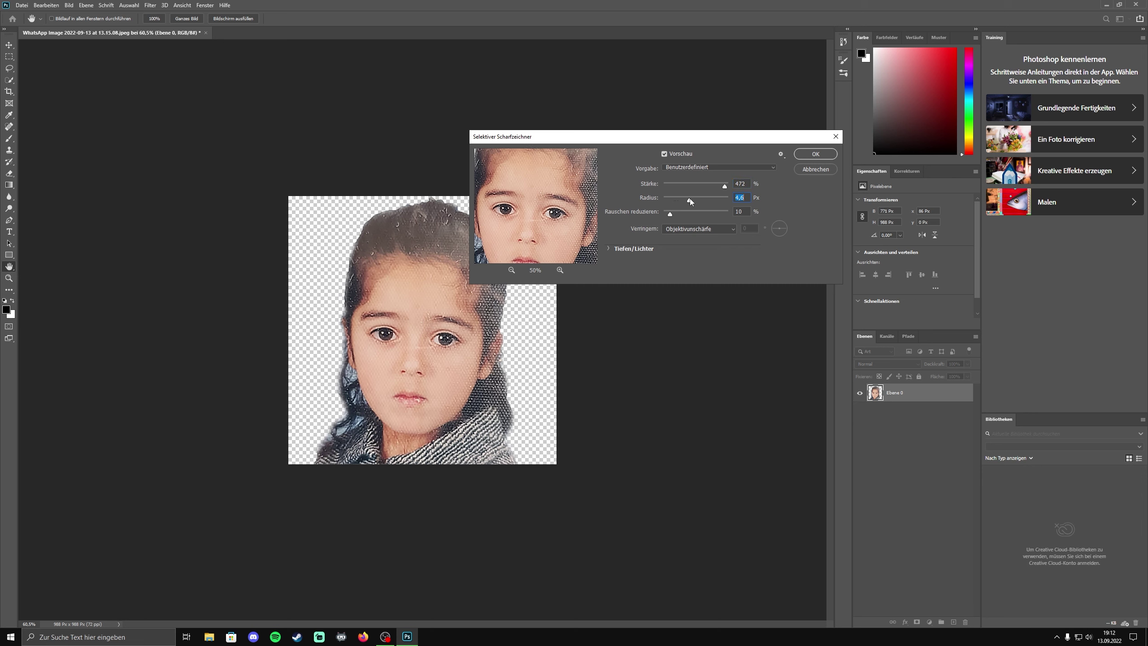
left_click_drag(674, 201, 700, 200)
left_click(804, 171)
key("c")
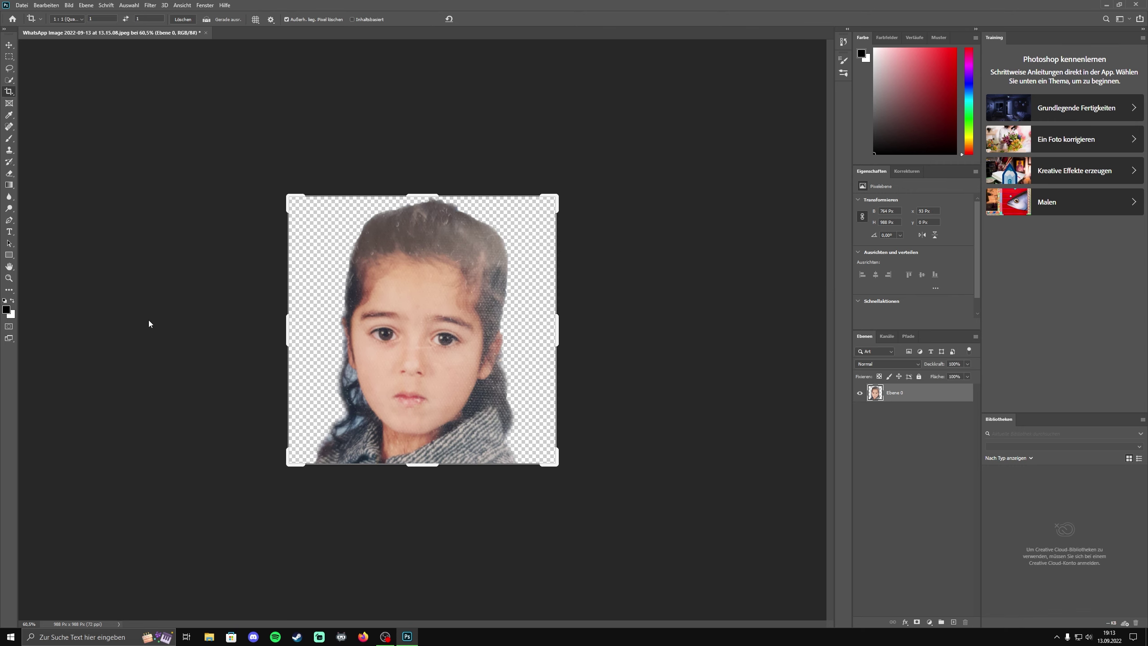
- Save the sharpened cut-out as a layered PSD on this computer
left_click(22, 5)
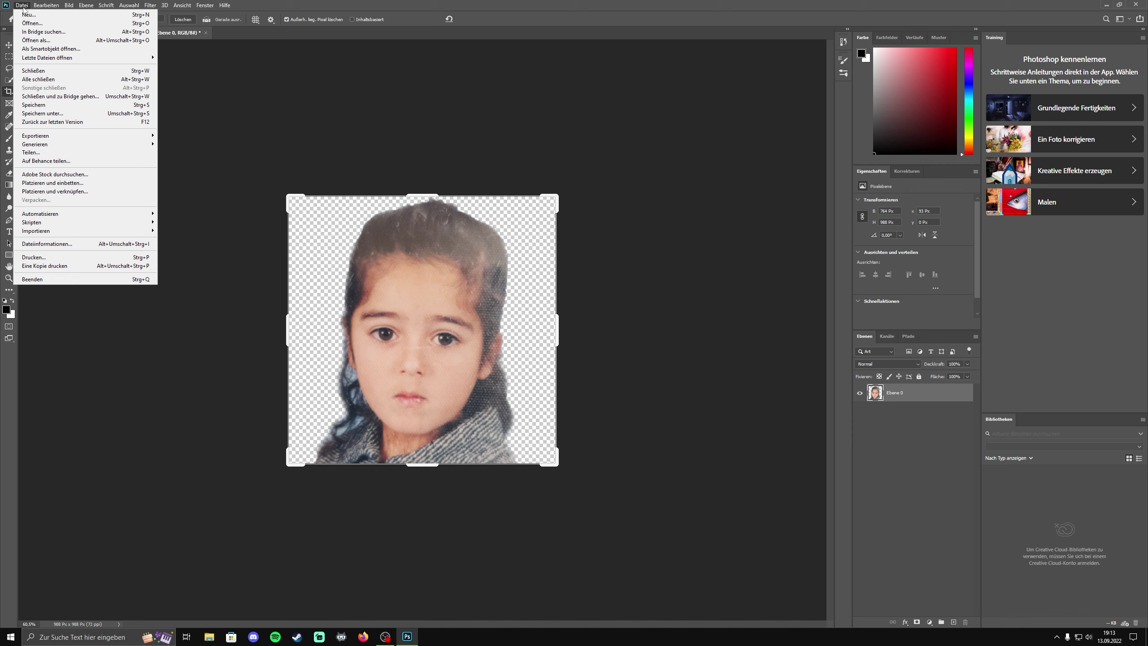
left_click(80, 114)
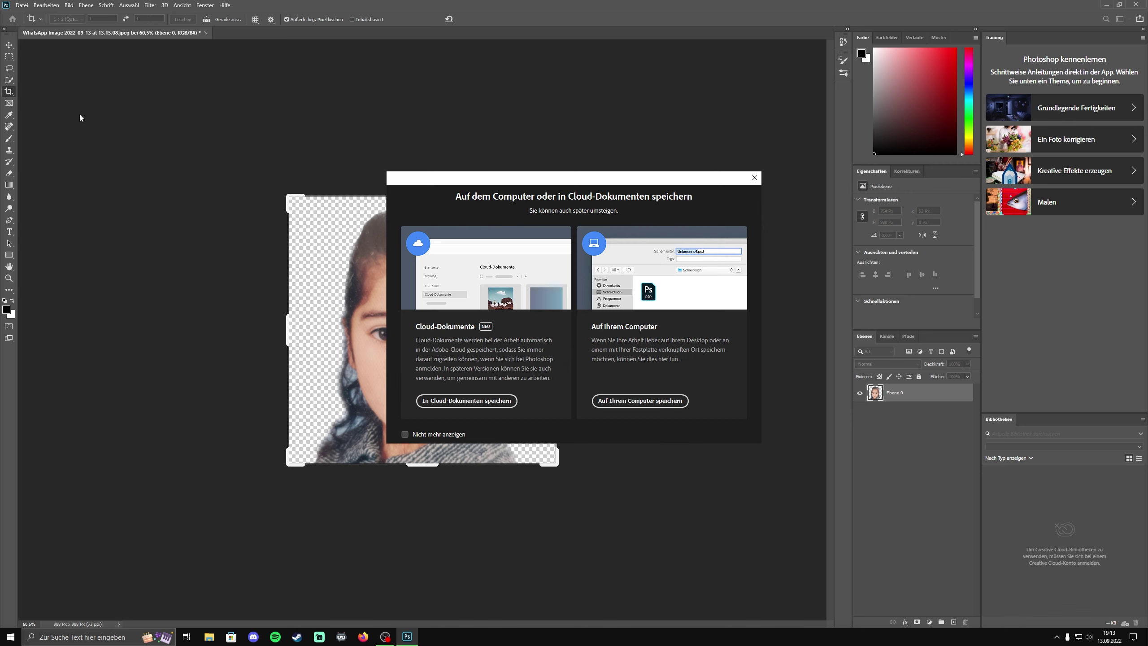
left_click(640, 401)
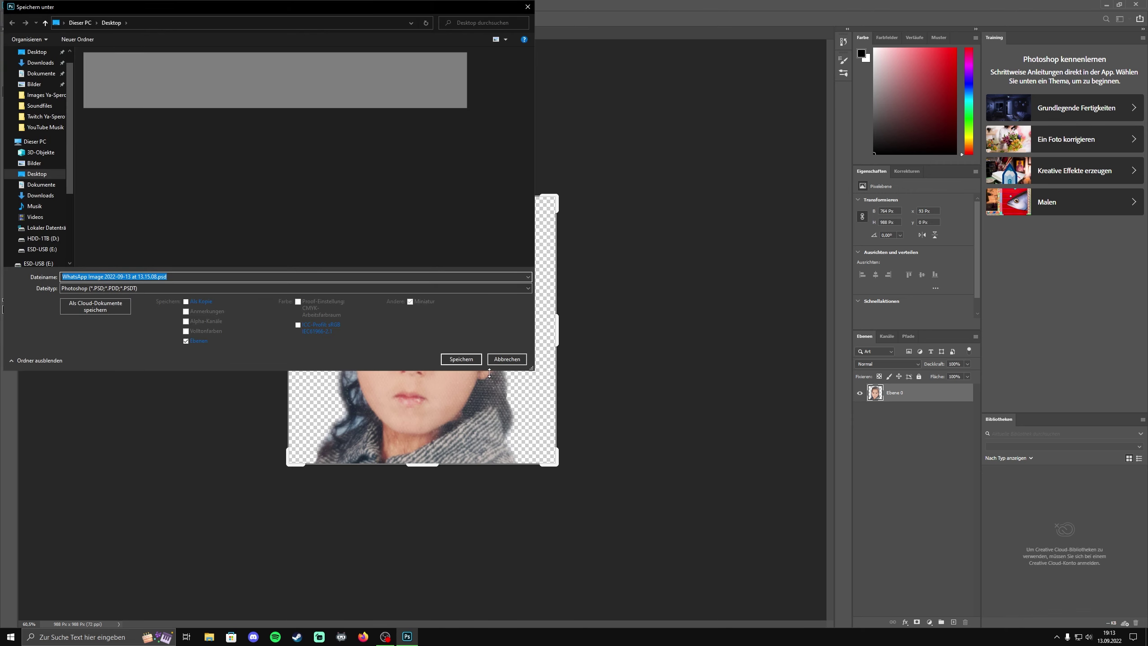
left_click(460, 360)
left_click(685, 190)
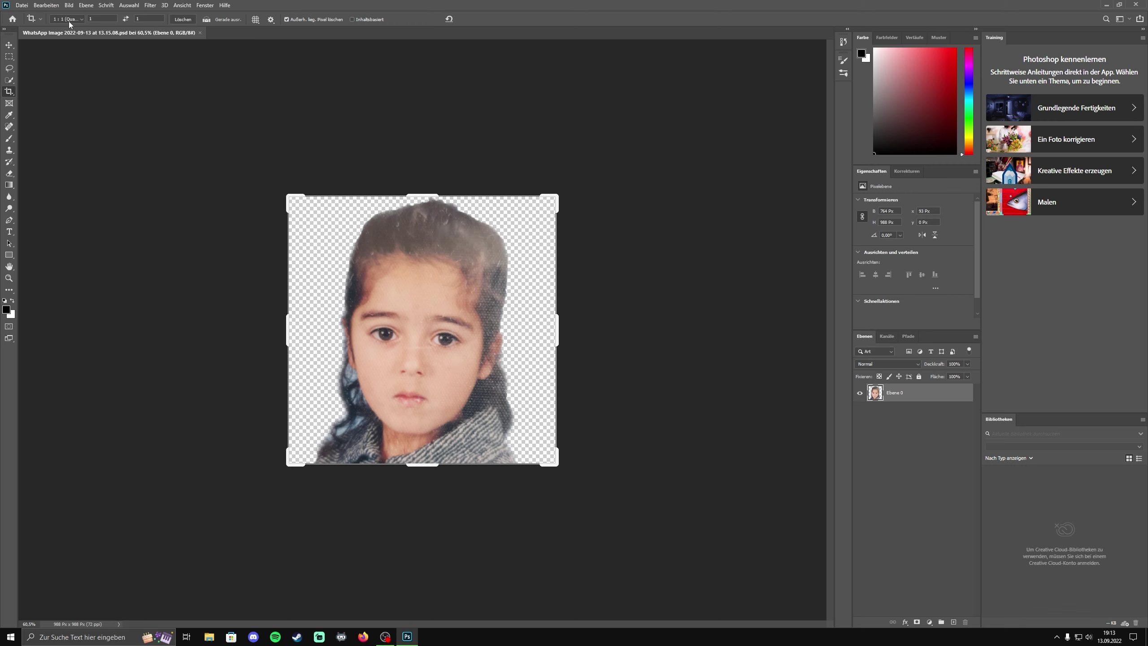
left_click(68, 5)
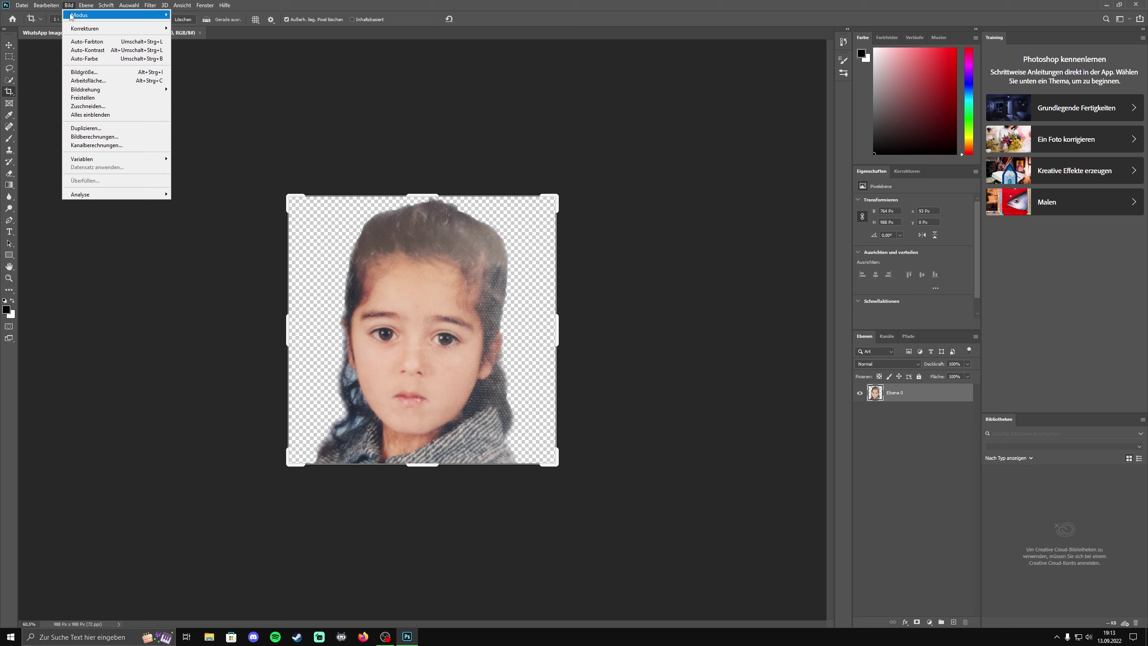
- Resize the image to 112 inches wide (8064 × 8064 px) and zoom out to view it
left_click(108, 74)
type("112")
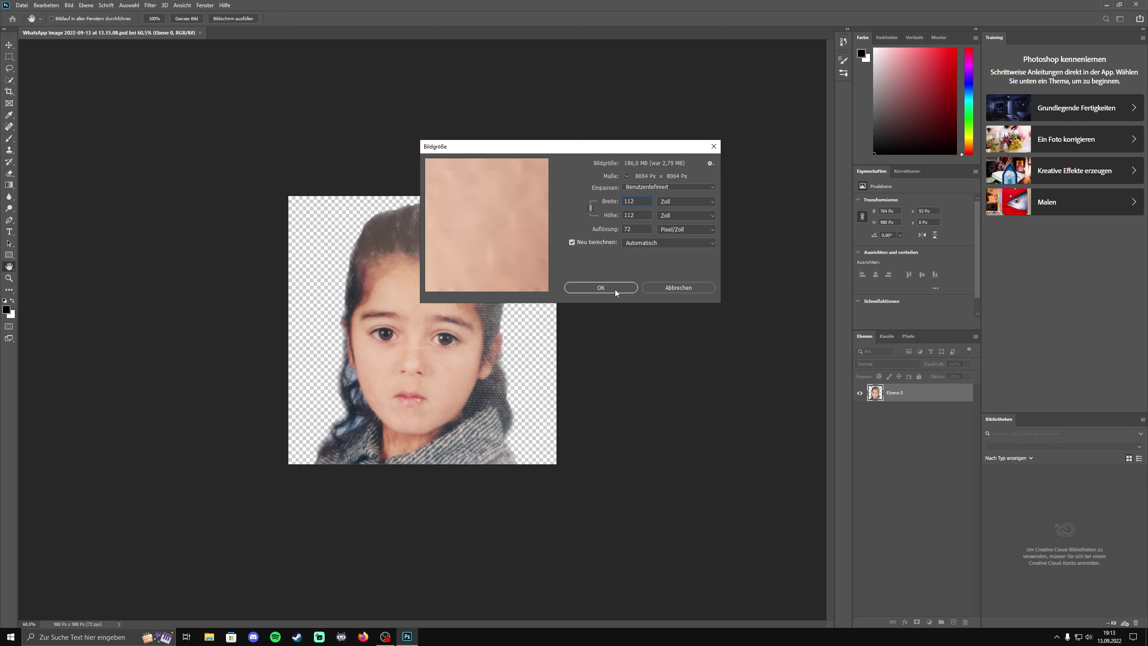
left_click(601, 287)
key("c")
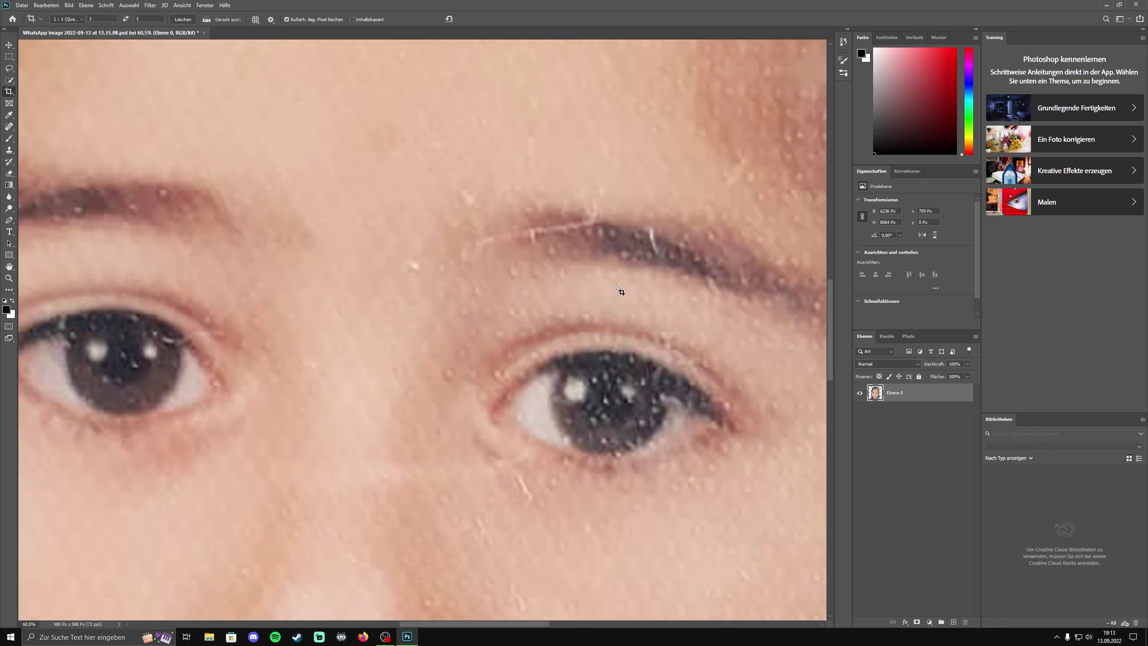
scroll(461, 366, "down", 3)
scroll(461, 366, "down", 3)
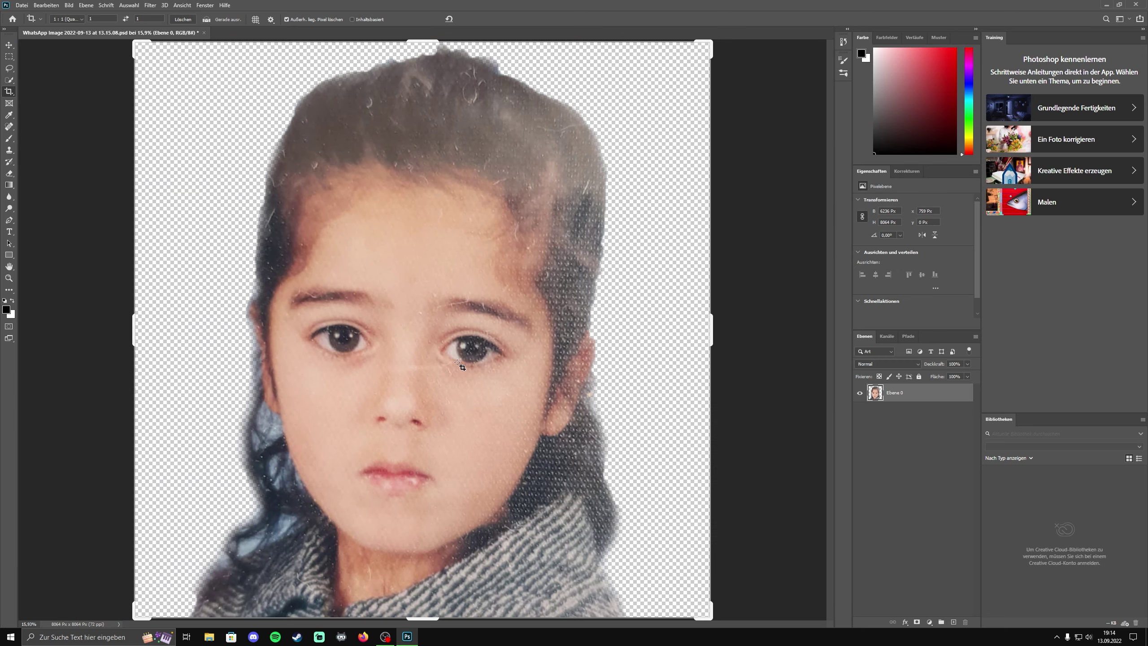
scroll(461, 366, "down", 2)
scroll(461, 366, "down", 2)
scroll(461, 366, "down", 1)
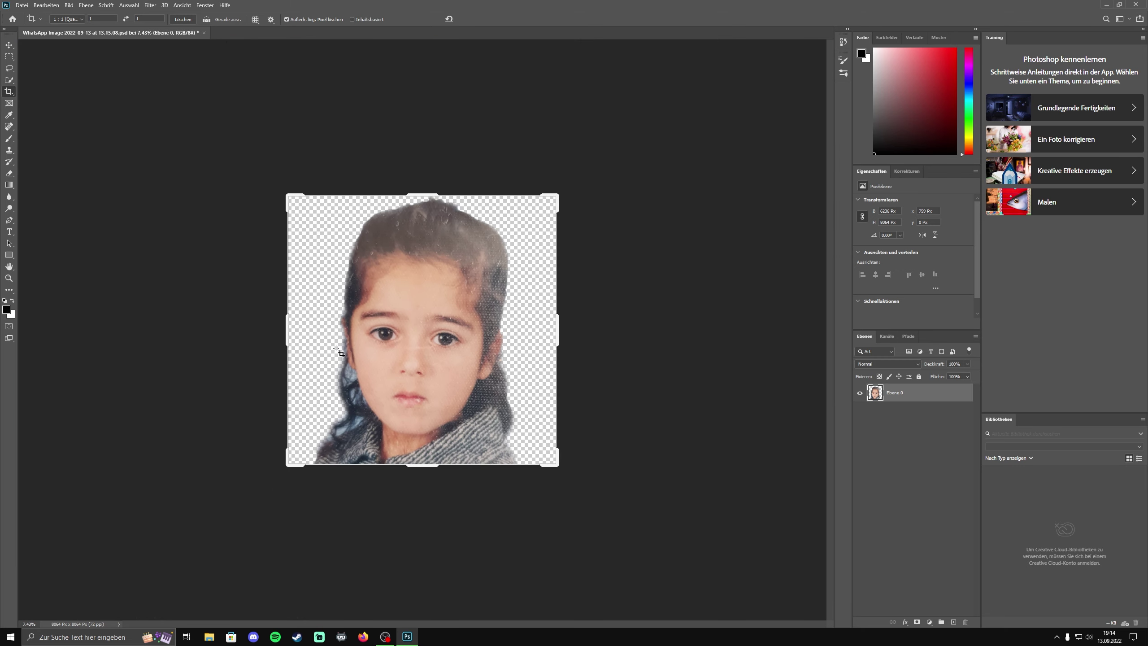
left_click(22, 5)
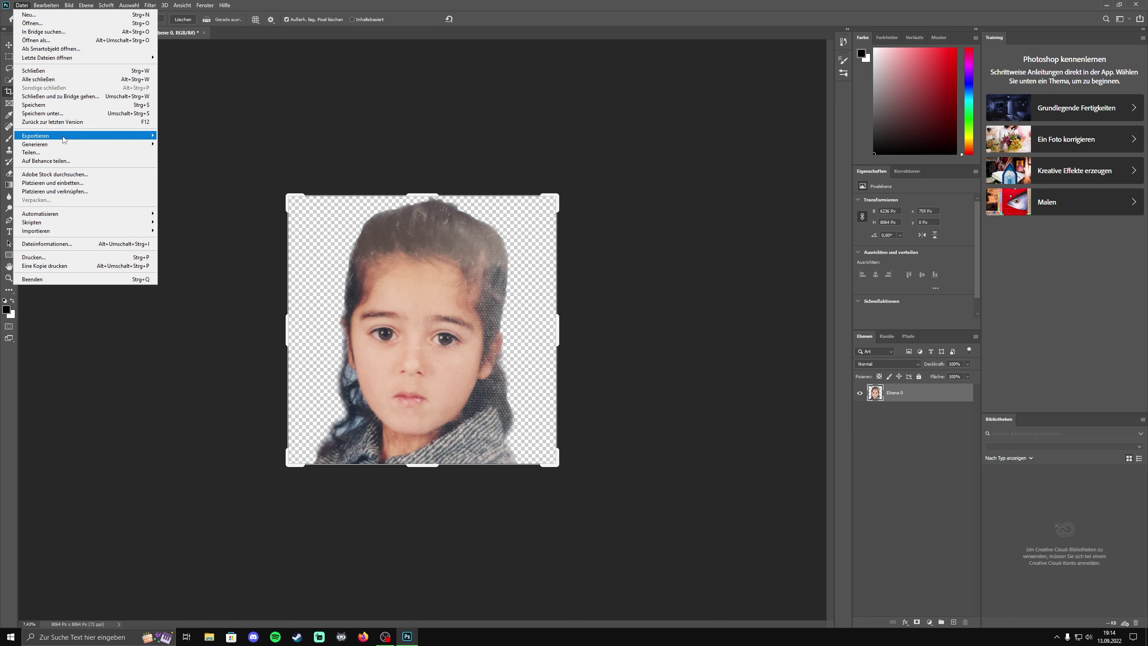
mouse_move(36, 135)
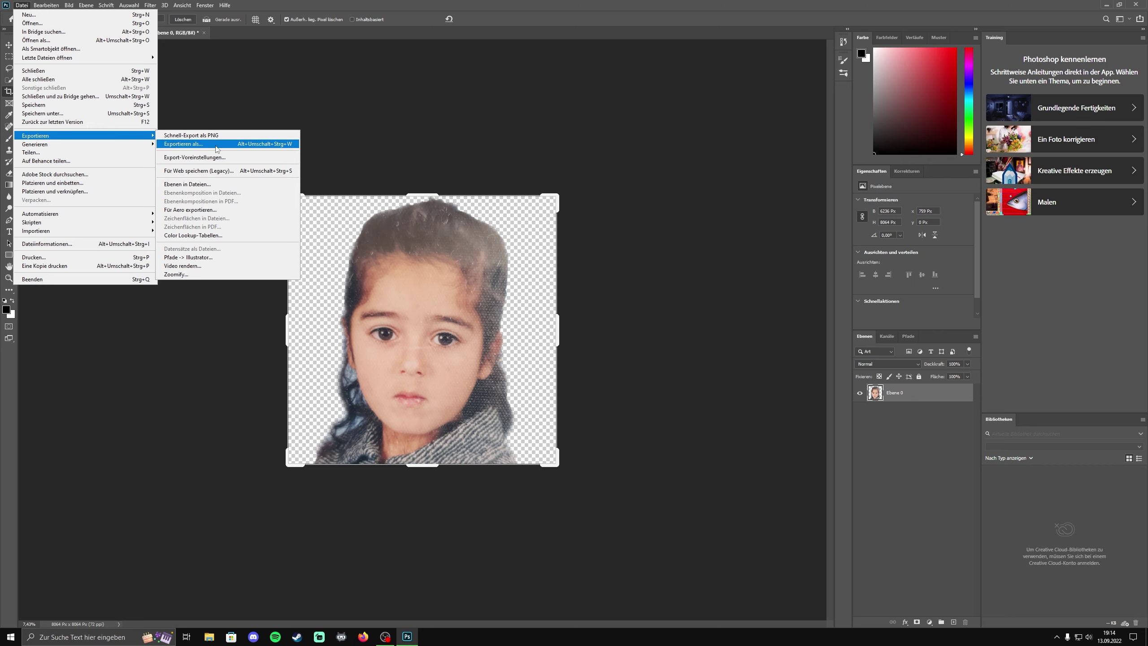
- Export the portrait as a 112 px PNG to the desktop, replacing the existing file
left_click(216, 148)
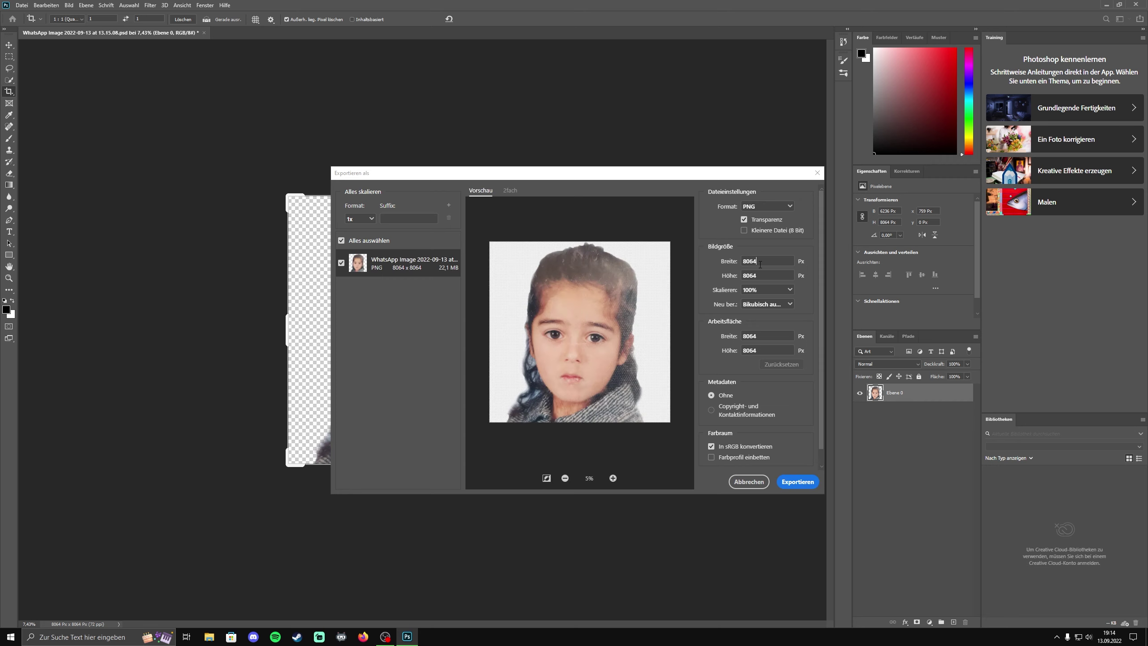
double_click(760, 265)
type("112")
key("Tab")
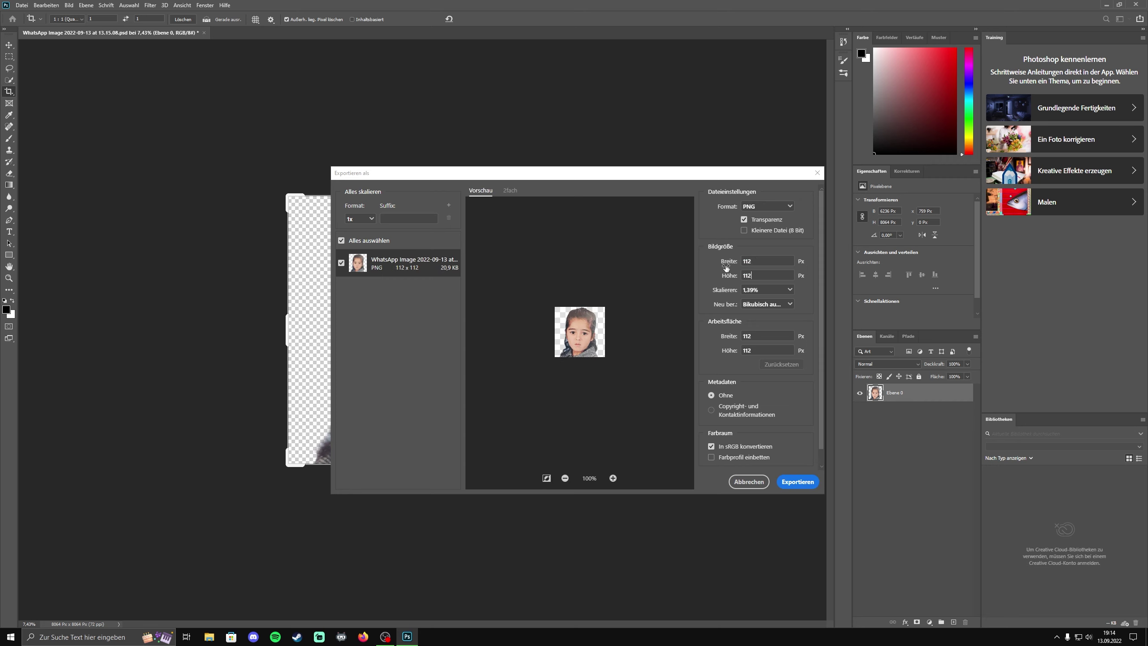
left_click(790, 483)
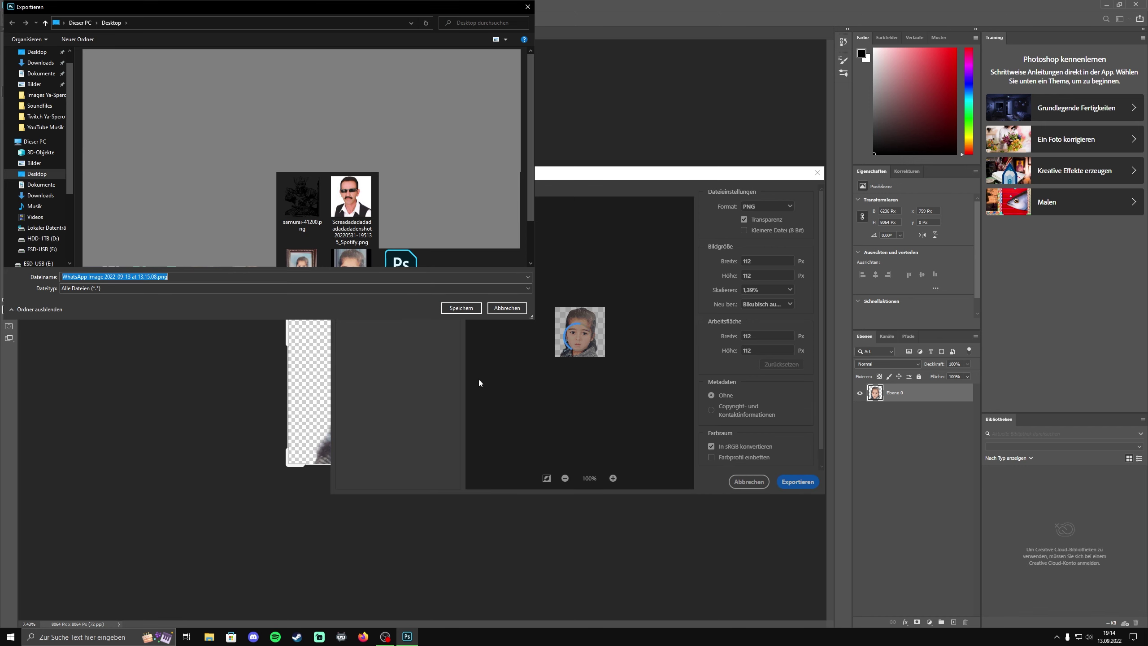
left_click(461, 308)
left_click(588, 383)
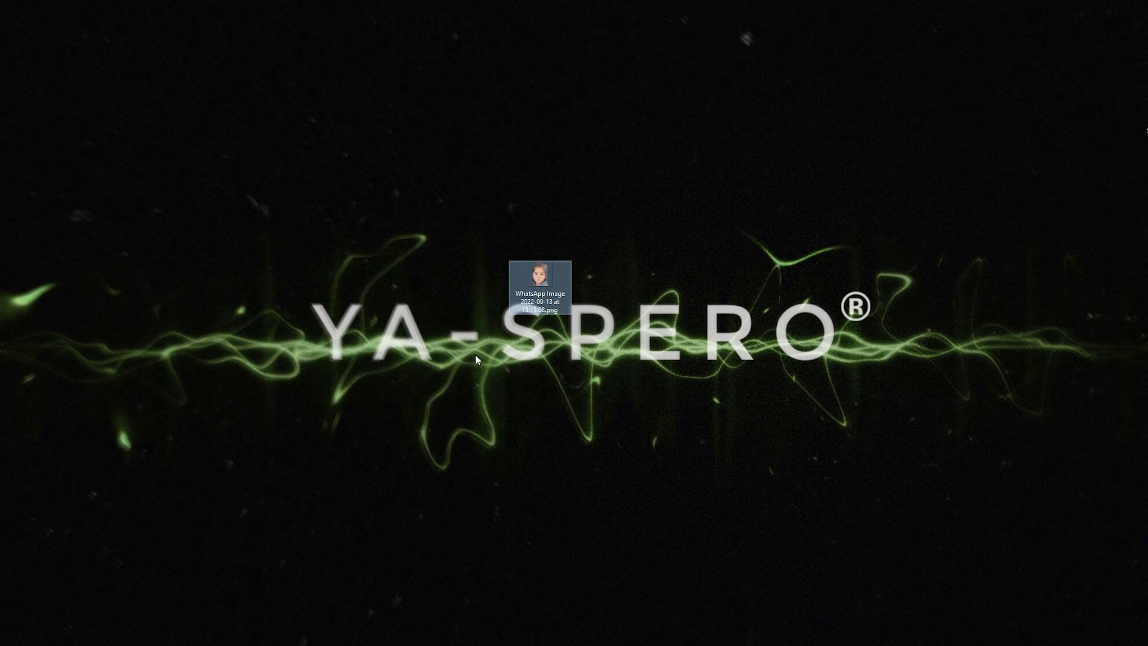
- Preview the exported PNG in the image viewer, then close the viewer
double_click(525, 305)
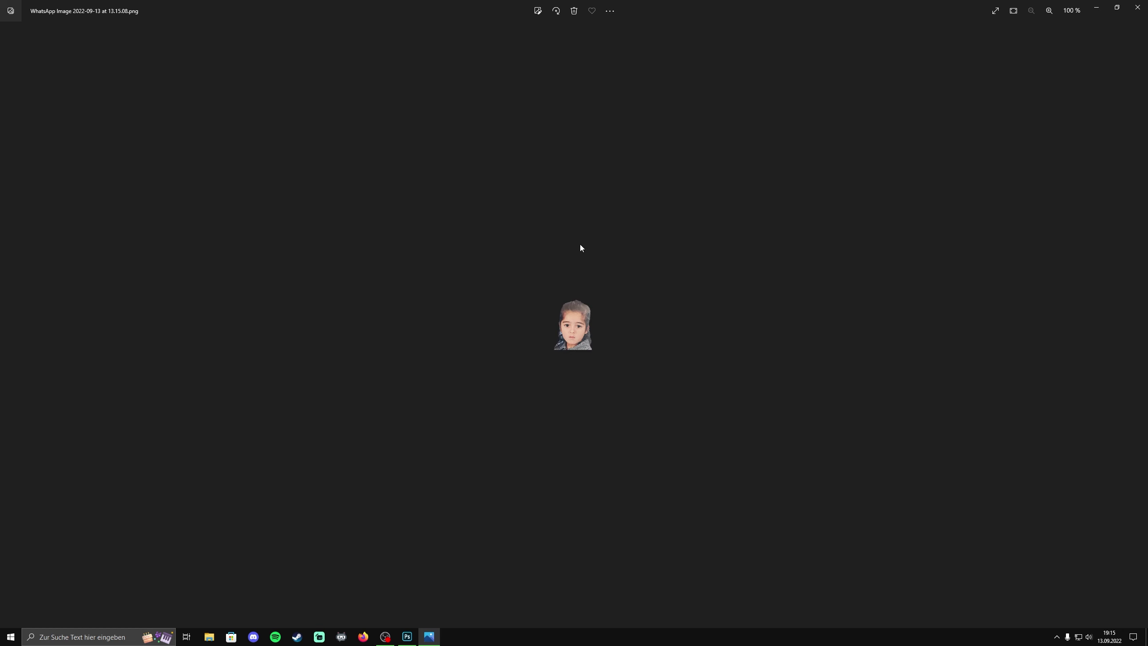
left_click(1138, 7)
left_click(1137, 48)
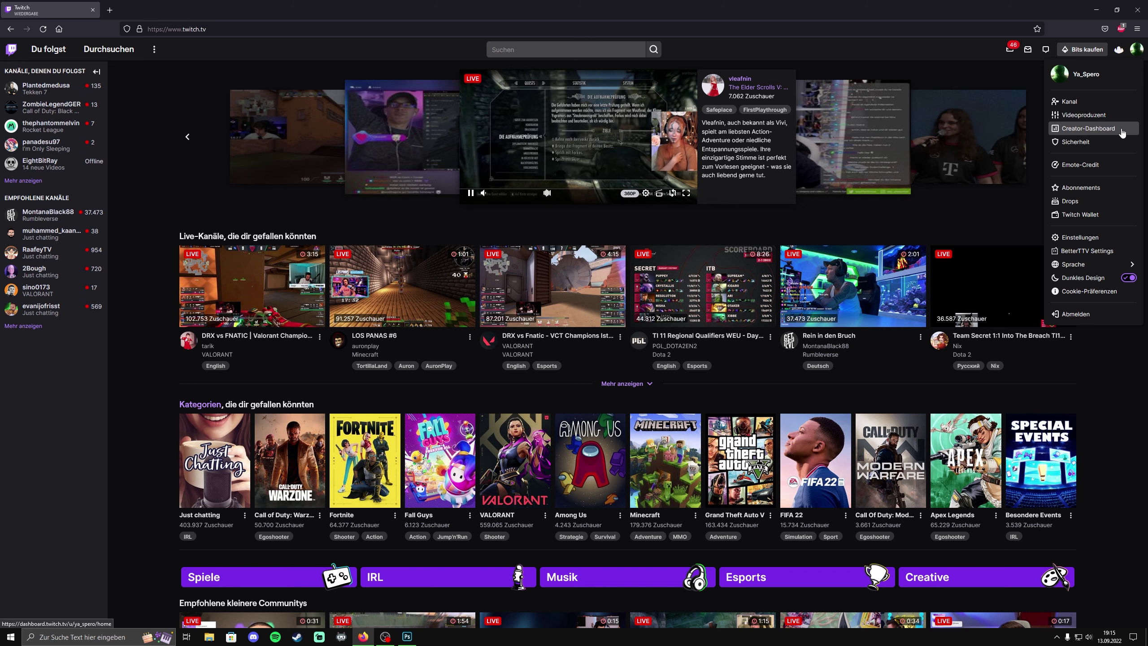
- Go to the Creator Dashboard's Emotes page under viewer rewards and start a Tier 1 standard emote
left_click(1122, 130)
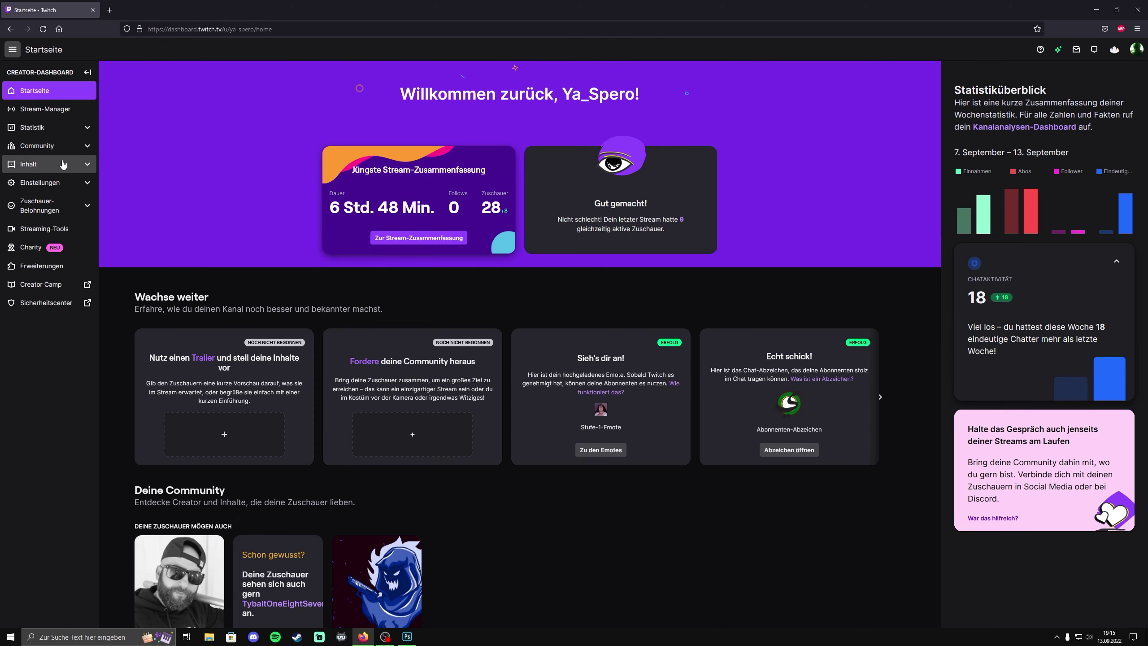
left_click(39, 205)
left_click(48, 248)
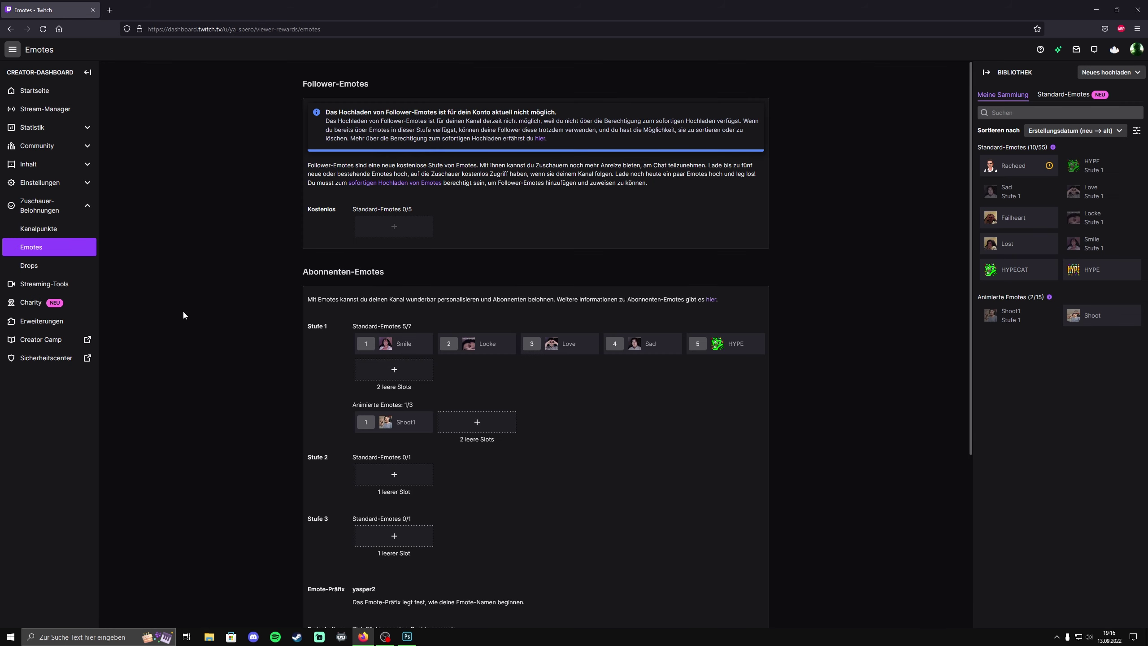
left_click(400, 377)
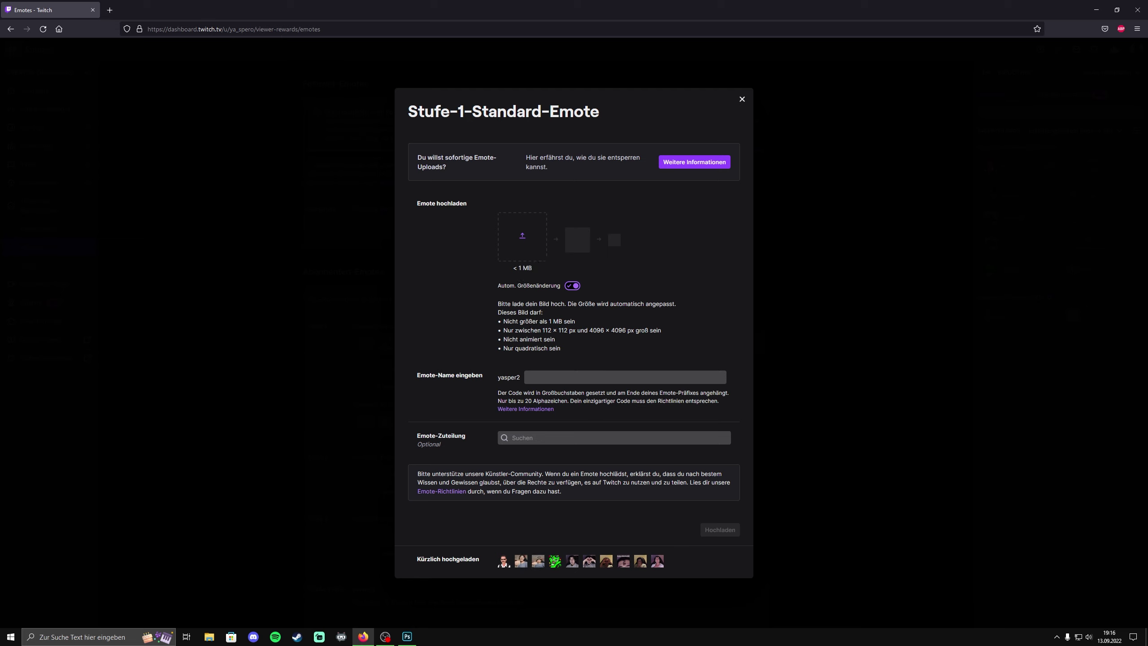
- Review the 112 × 112 and other required emote sizes, leaving automatic resizing switched on
left_click_drag(538, 330, 568, 330)
left_click(572, 286)
left_click_drag(506, 268, 586, 271)
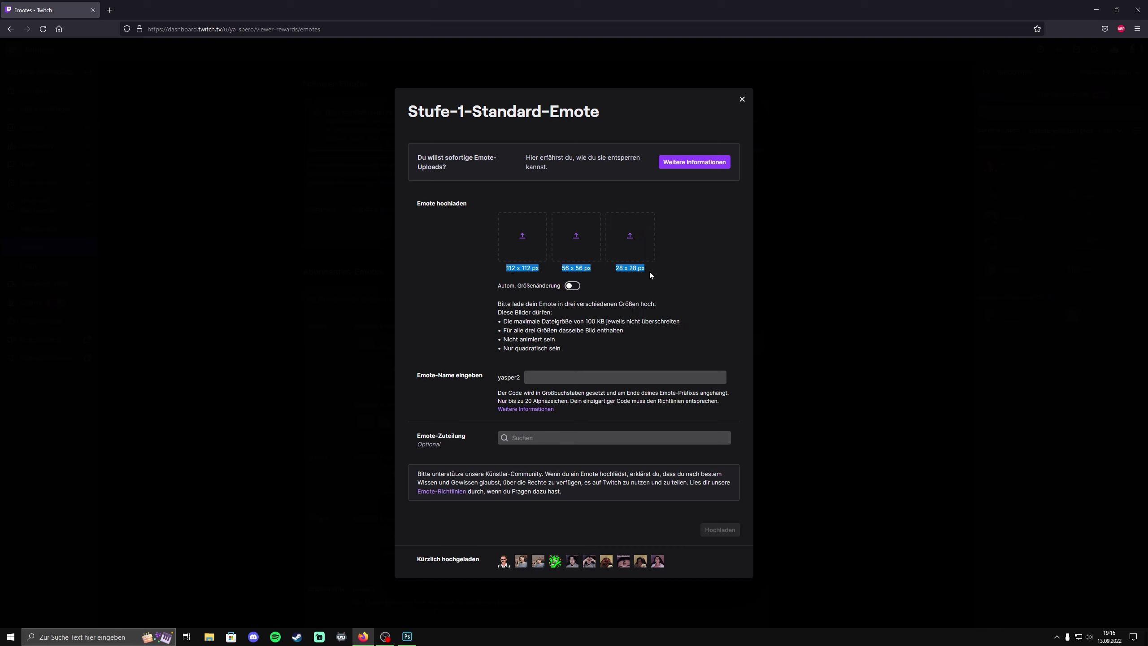
left_click(650, 271)
left_click(572, 285)
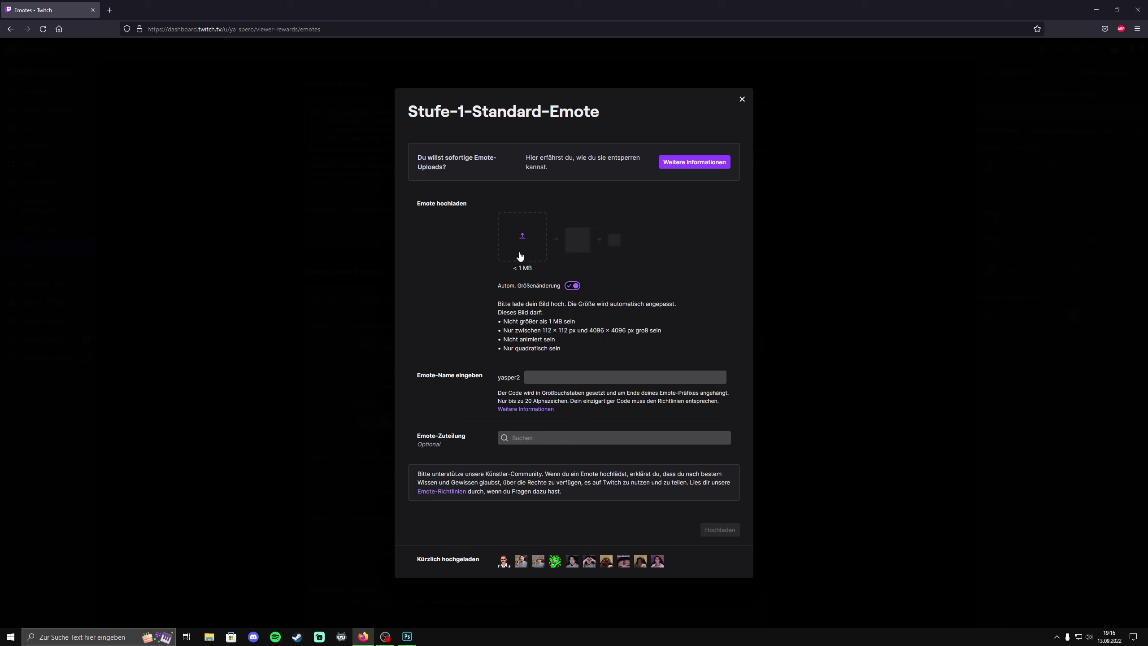
- Upload the exported portrait PNG into the empty Tier 1 slot and name the emote 'Ok'
left_click(522, 237)
left_click(302, 131)
left_click(355, 227)
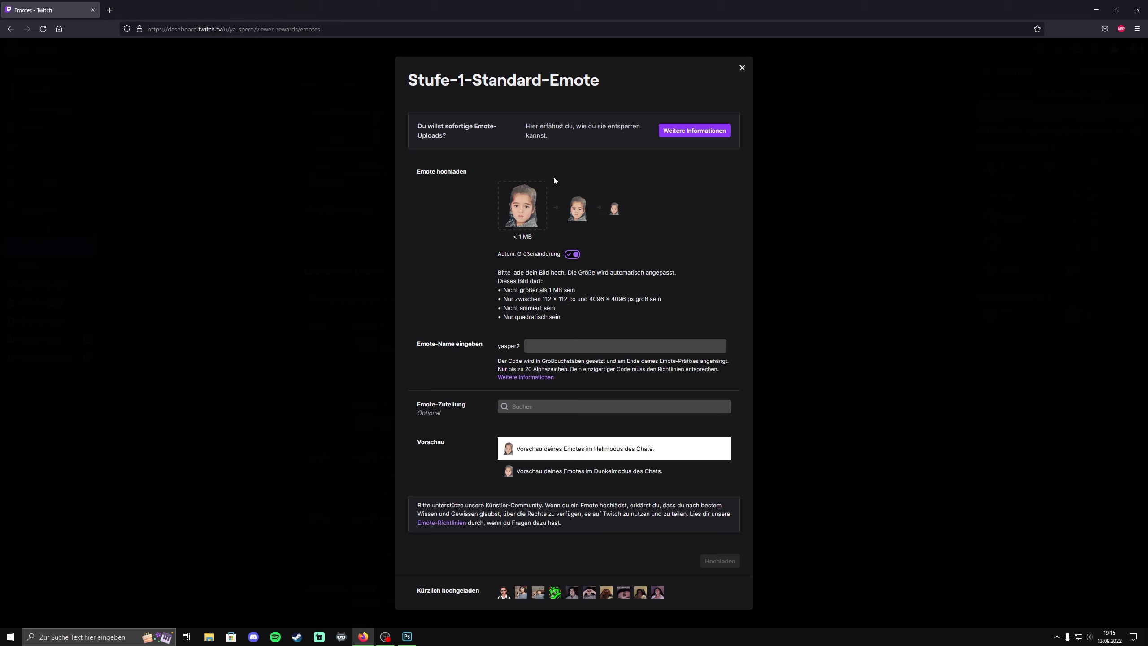
left_click(555, 346)
type("Ok")
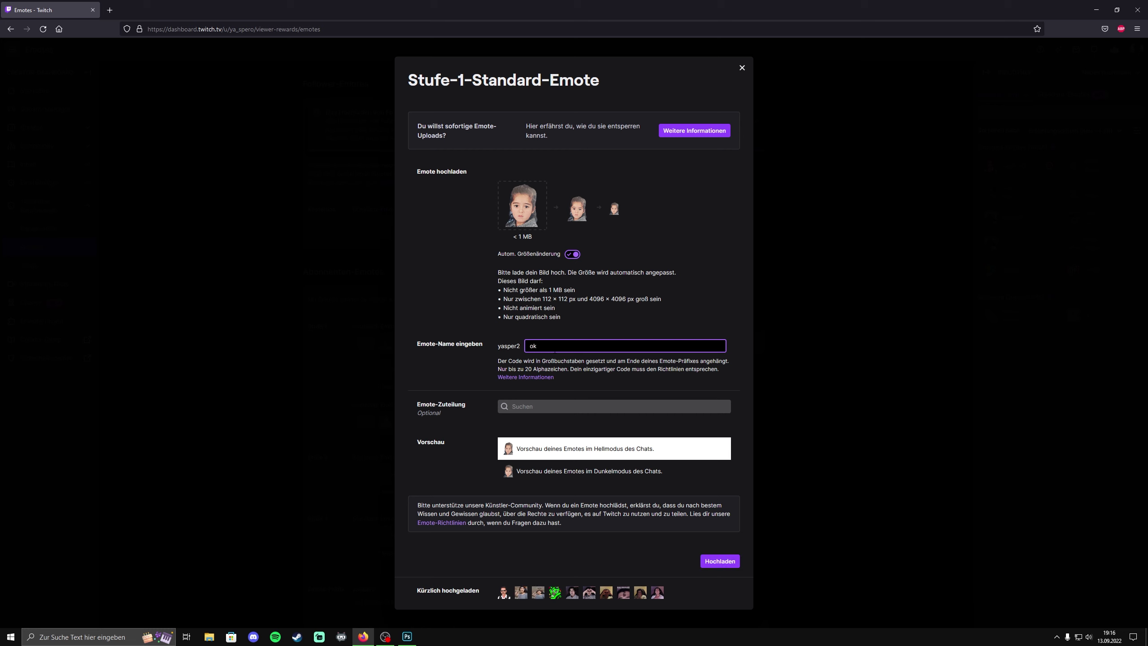
key("Return")
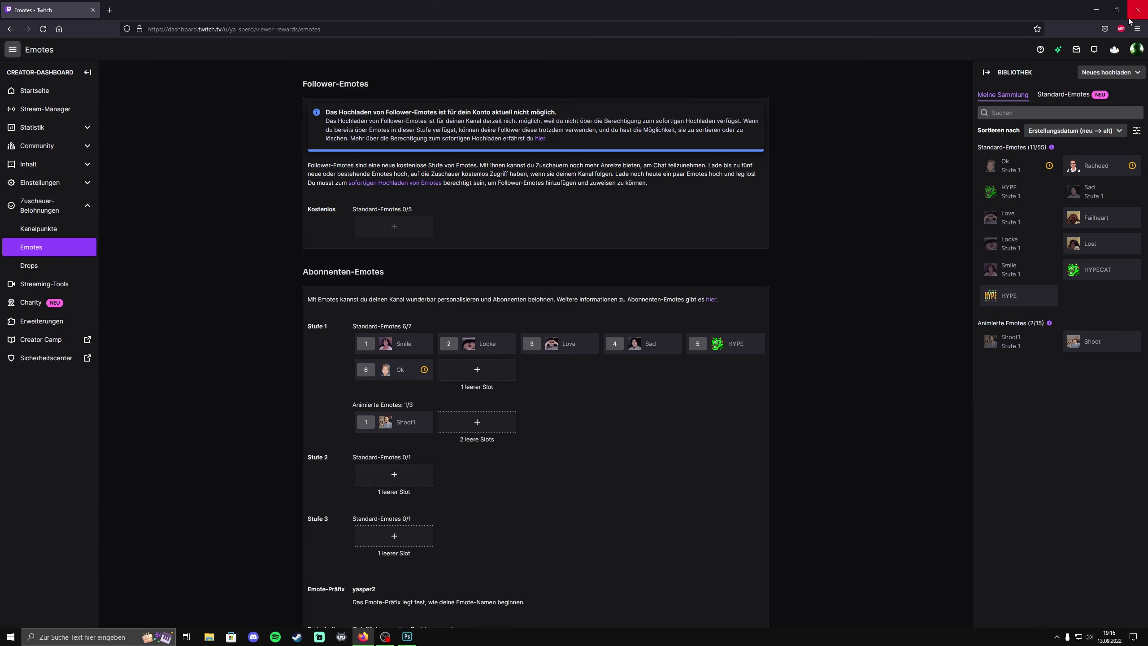